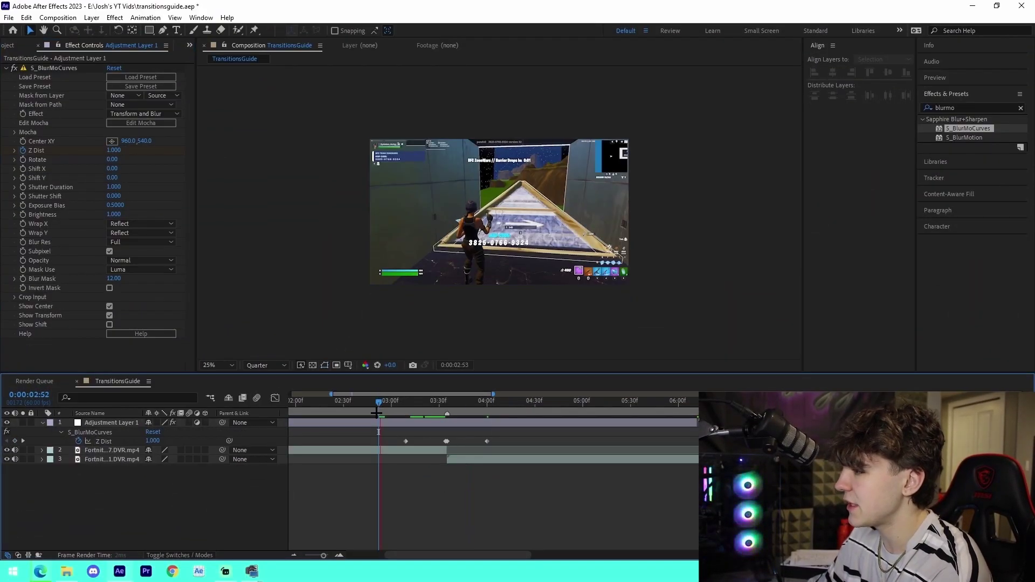
Play back the finished transition in the timeline
key("space")
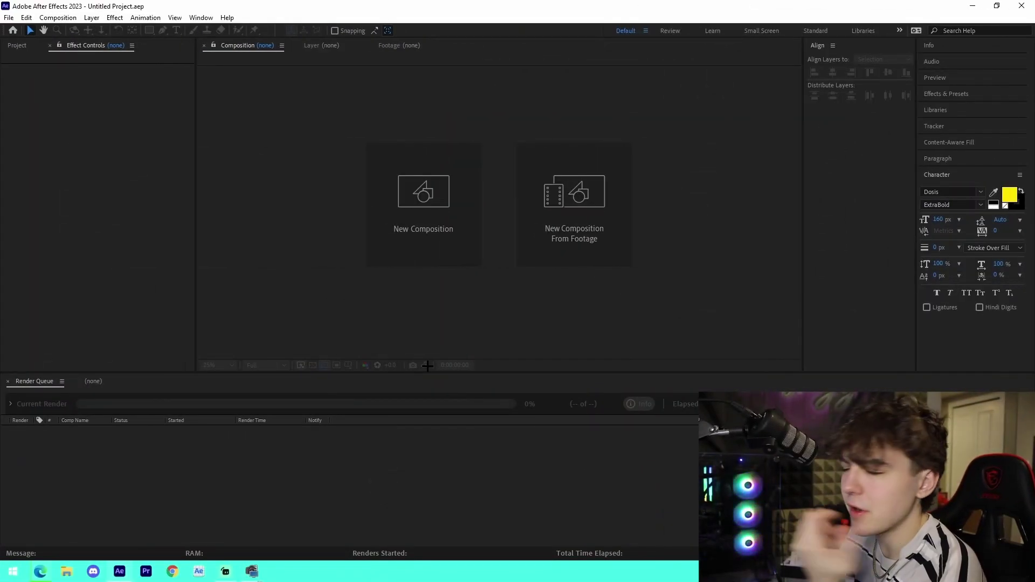
Create a 1920 x 1080 composition named TransitionsGuide at 60 frames per second
left_click(417, 245)
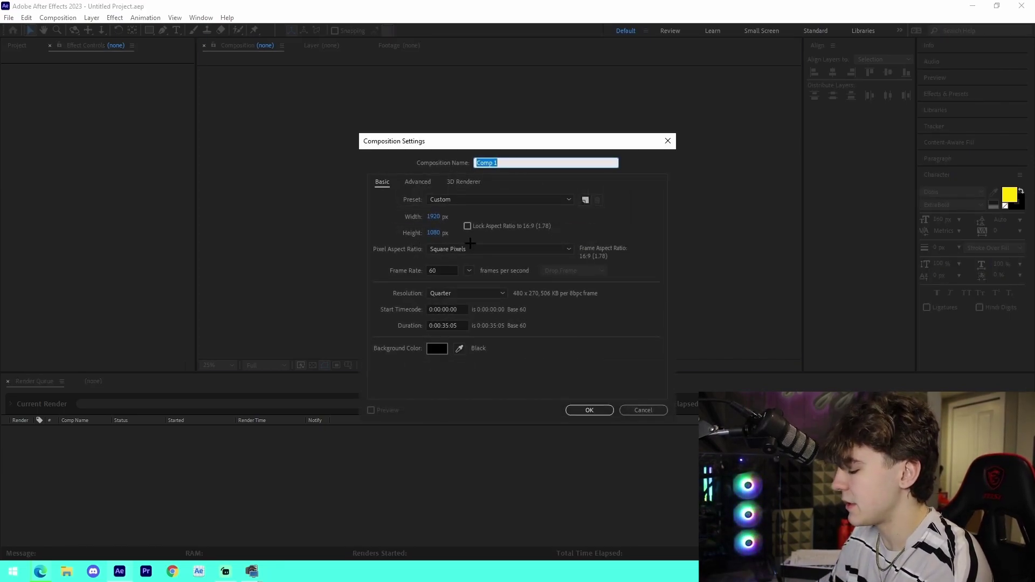
type("Transitions")
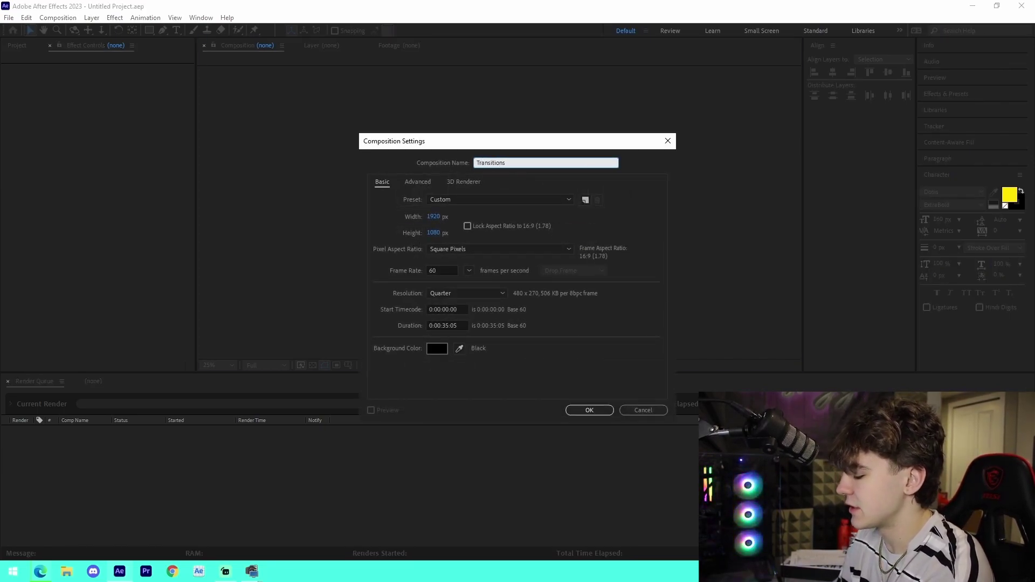
type("Guide")
left_click(431, 218)
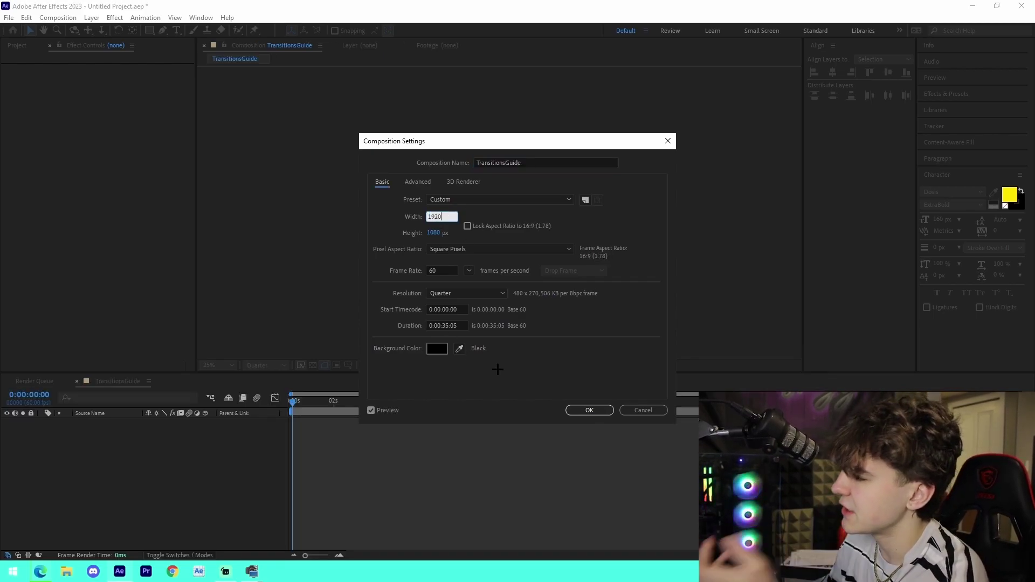
left_click(574, 409)
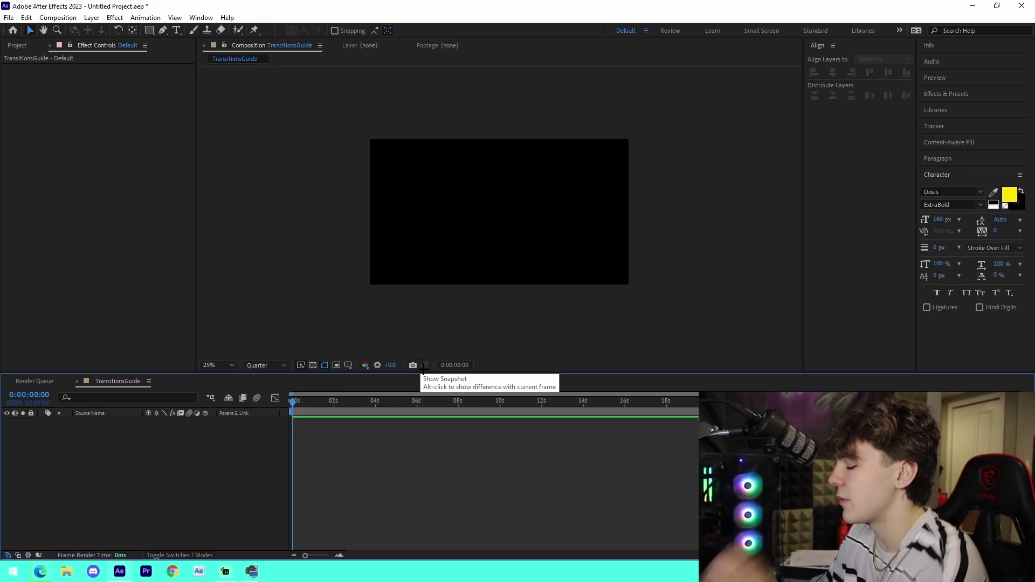
Save the project under the file name transitionsguide
key("ctrl+s")
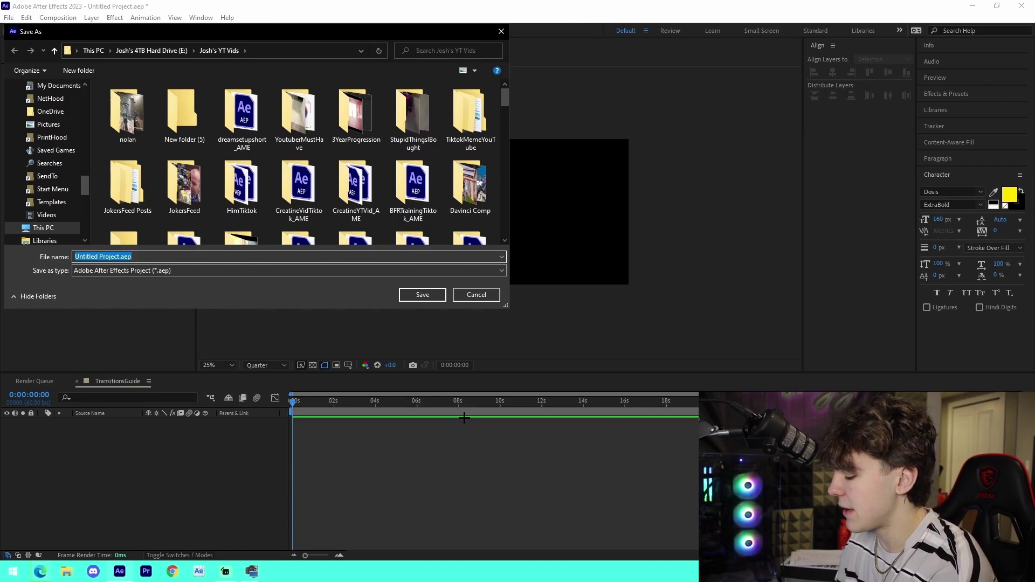
type("transitionsg")
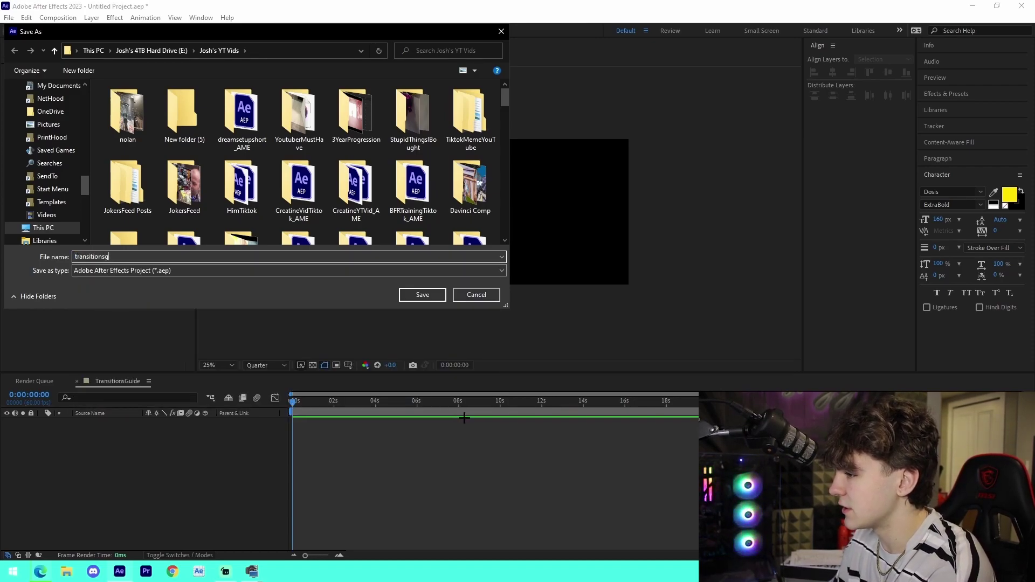
type("uide")
key("Return")
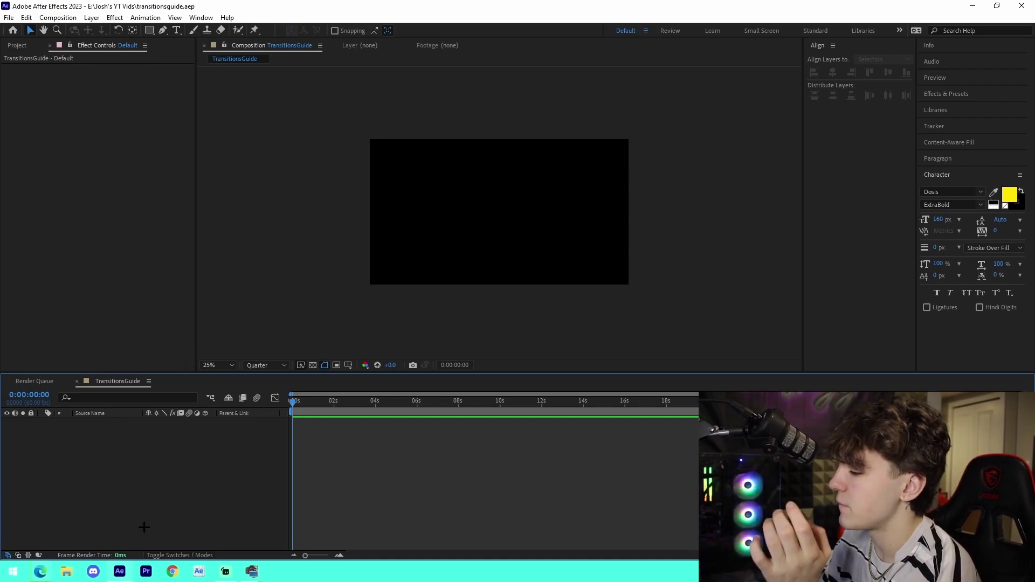
Import the first two Fortnite gameplay clips from the Come and Get Your Love folder into the project
left_click(64, 576)
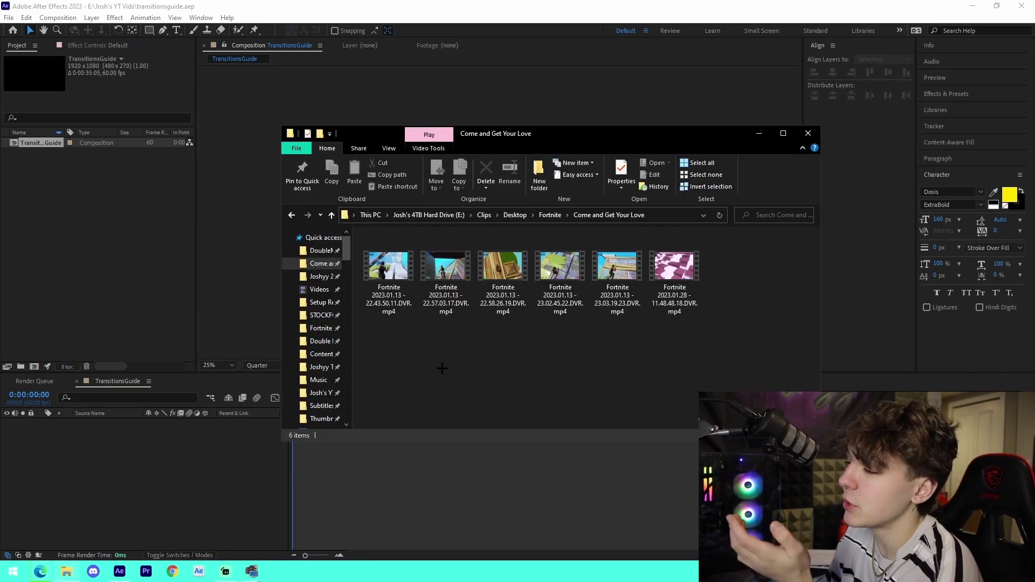
left_click_drag(438, 364, 364, 233)
left_click_drag(388, 267, 108, 243)
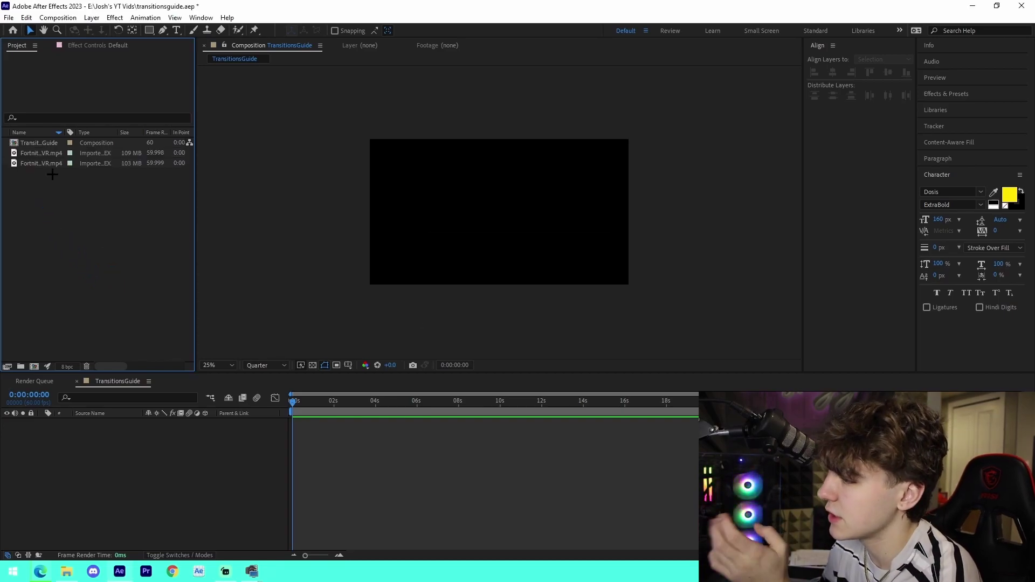
Place the first Fortnite clip in the timeline, split it at 0:00:03:35 and delete the remainder
left_click_drag(42, 153, 323, 423)
left_click(367, 406)
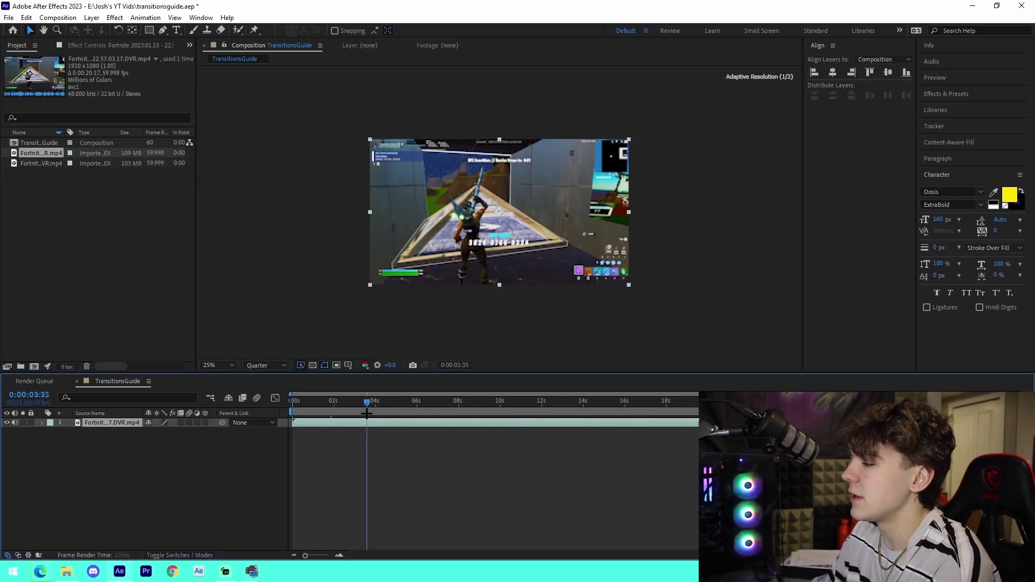
key("ctrl+shift+d")
key("Delete")
Add the second clip right after the first, cut off everything past 0:00:07:56, and save the project
left_click_drag(53, 162, 393, 444)
left_click(425, 402)
left_click_drag(434, 407, 457, 407)
key("ctrl+shift+d")
key("Delete")
key("ctrl+s")
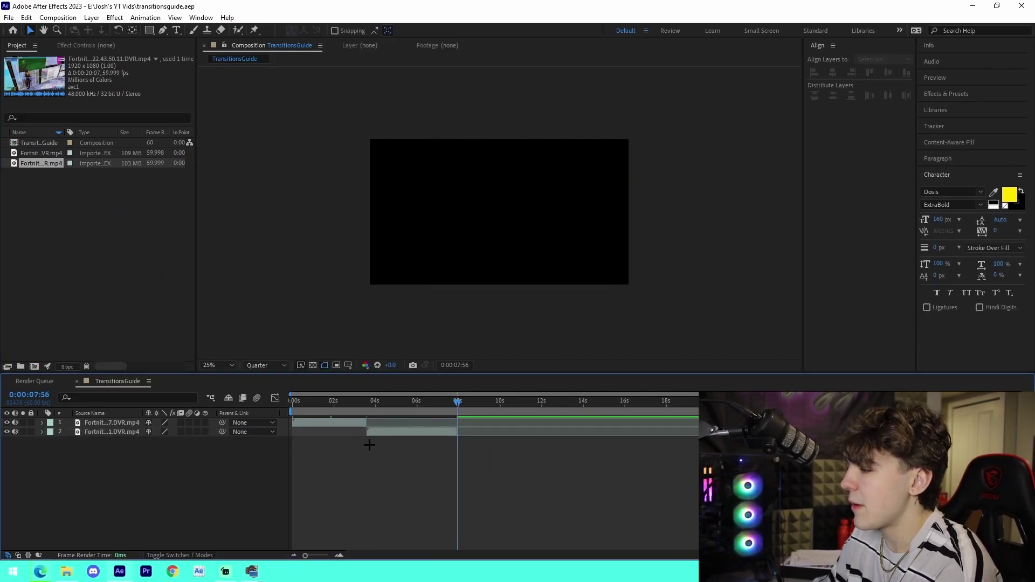
Go to the cut between the two clips at 0:00:03:35 and place a composition marker there
mouse_move(359, 408)
left_mouse_down()
mouse_move(349, 408)
mouse_move(364, 411)
left_mouse_up()
key("equal")
key("equal")
key("equal")
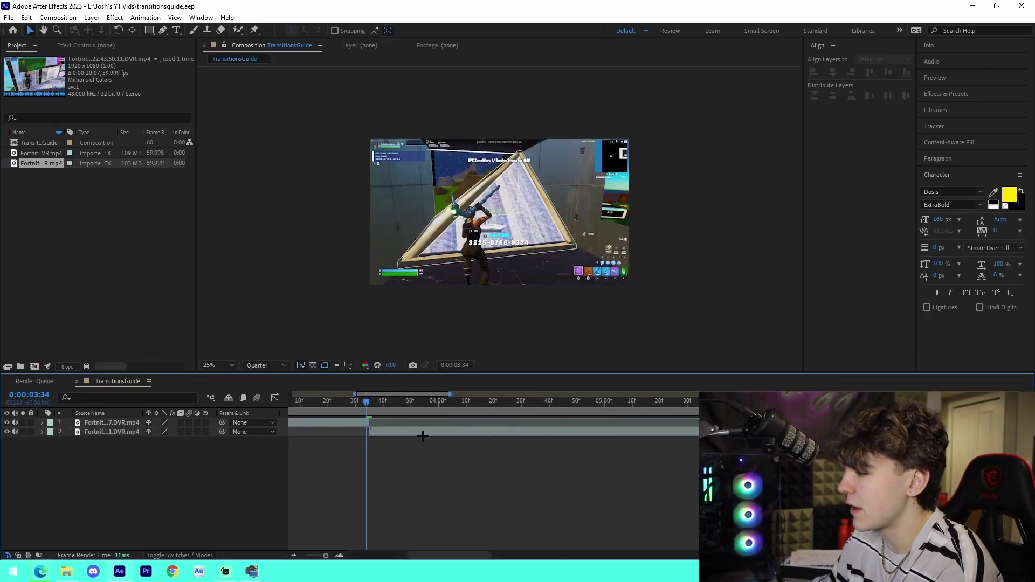
left_click(370, 405)
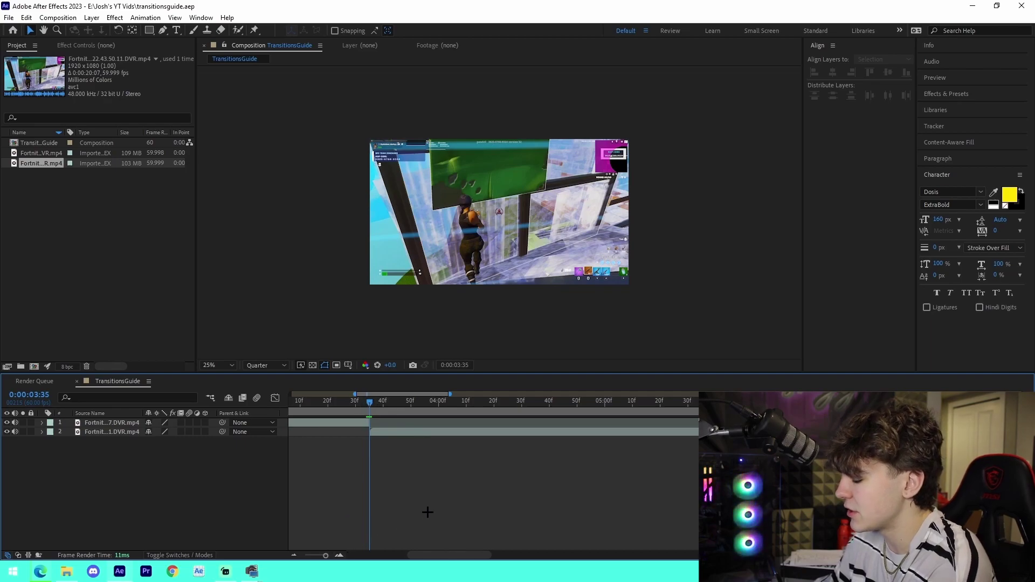
left_click(293, 555)
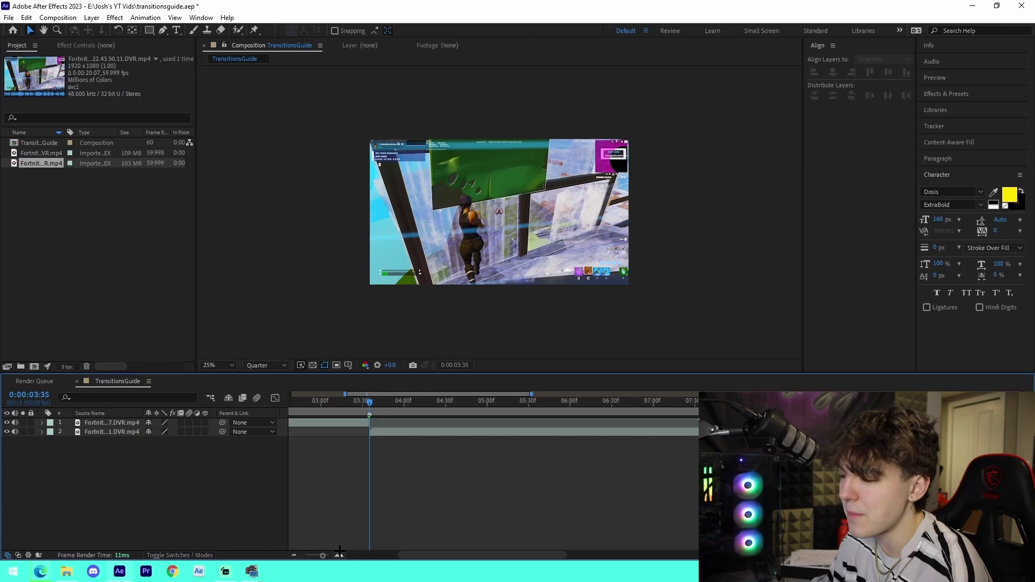
left_click(294, 556)
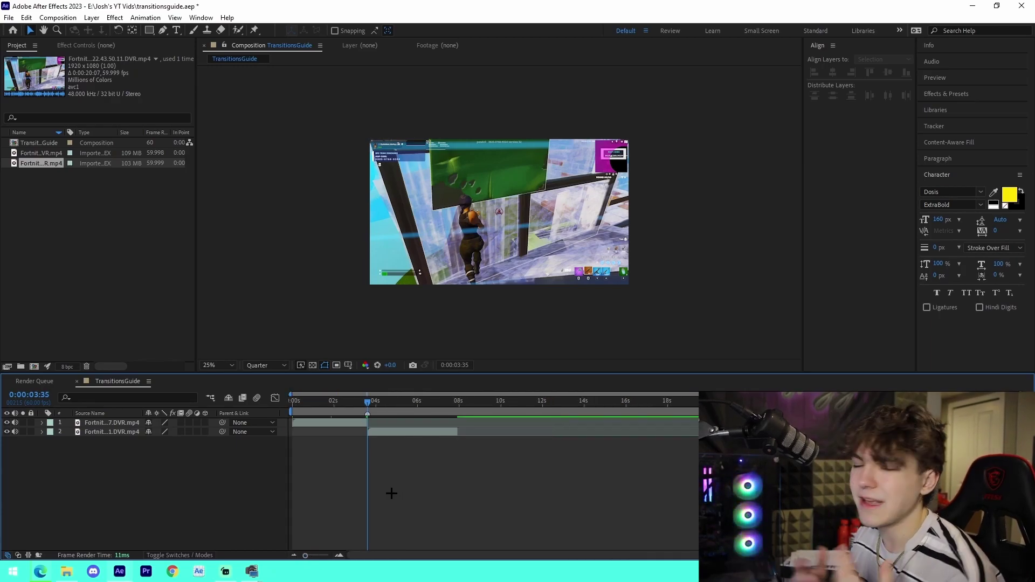
Add an adjustment layer above the two clips in the timeline
left_click_drag(315, 404, 369, 415)
key("Home")
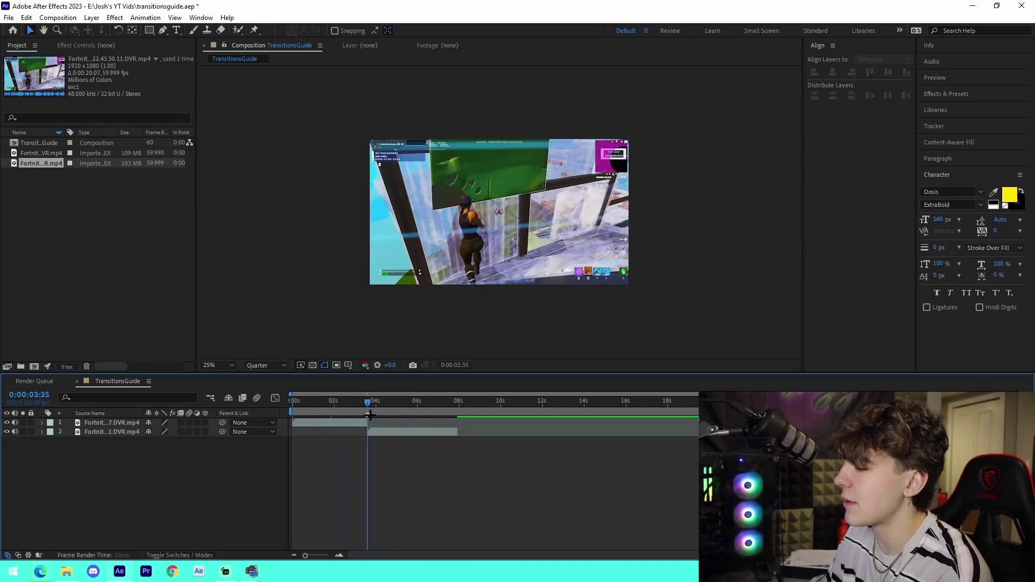
left_click(340, 554)
left_click(348, 422)
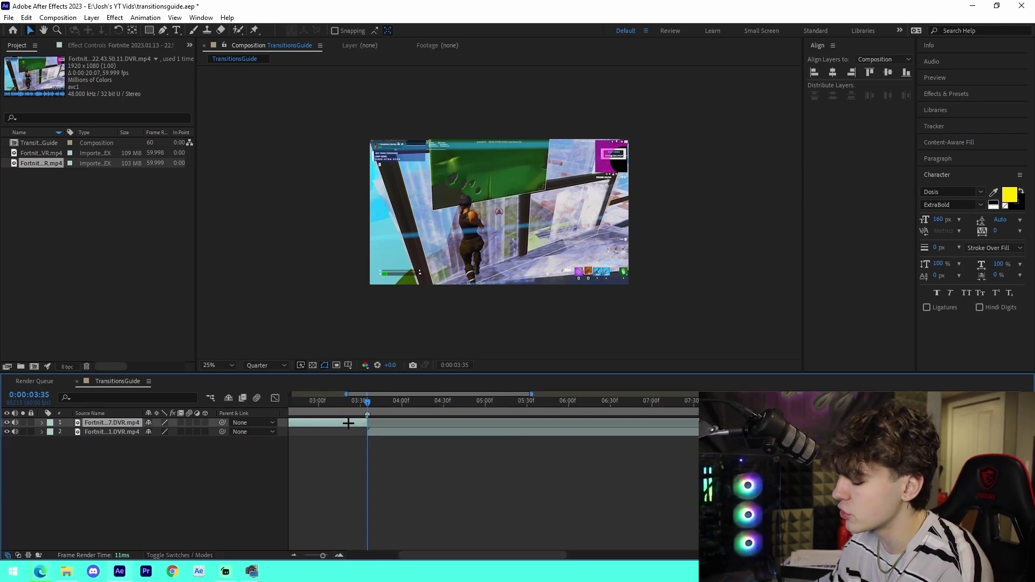
key("ctrl+alt+y")
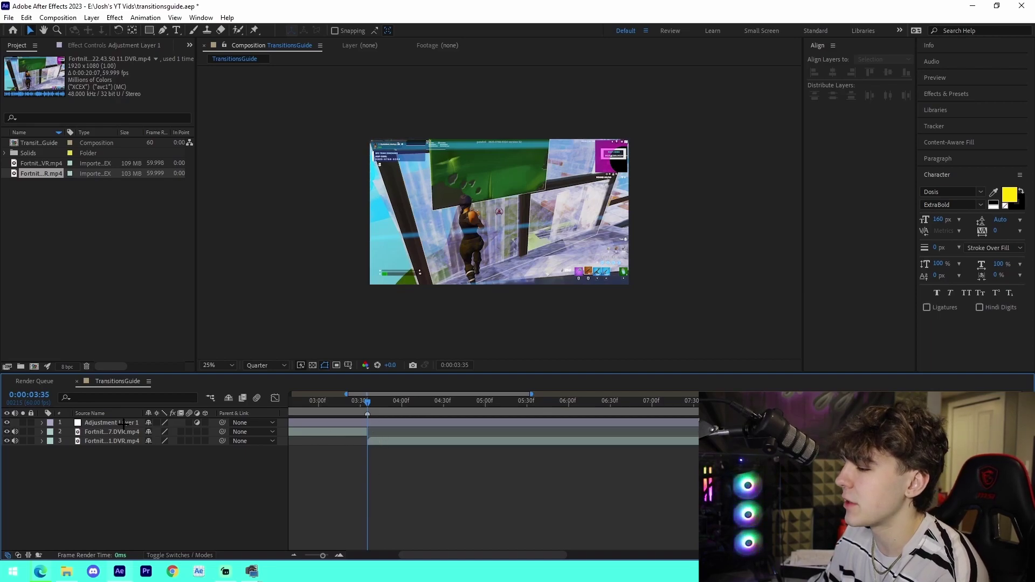
left_click_drag(124, 424, 123, 438)
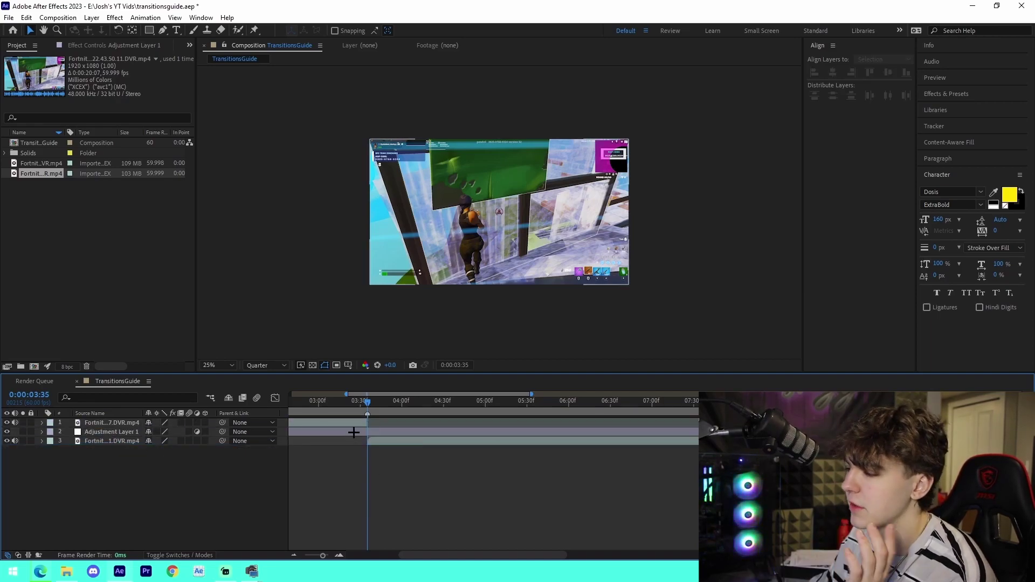
left_click(352, 433)
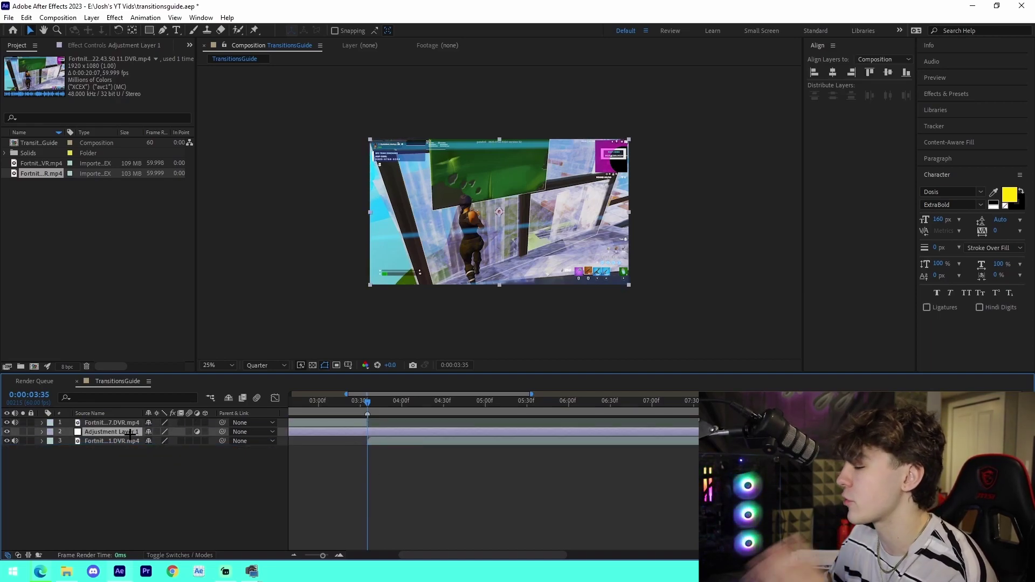
left_click_drag(110, 427, 115, 421)
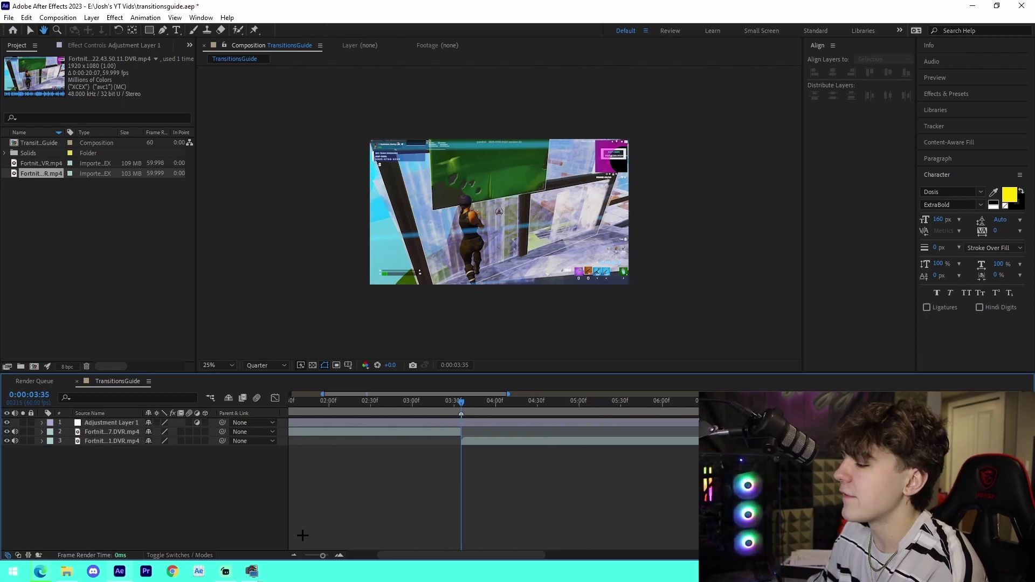
Split the adjustment layer at 0:00:01:29 and delete its earlier part
left_click(293, 555)
left_click_drag(332, 407, 328, 406)
left_click(344, 422)
key("ctrl+shift+d")
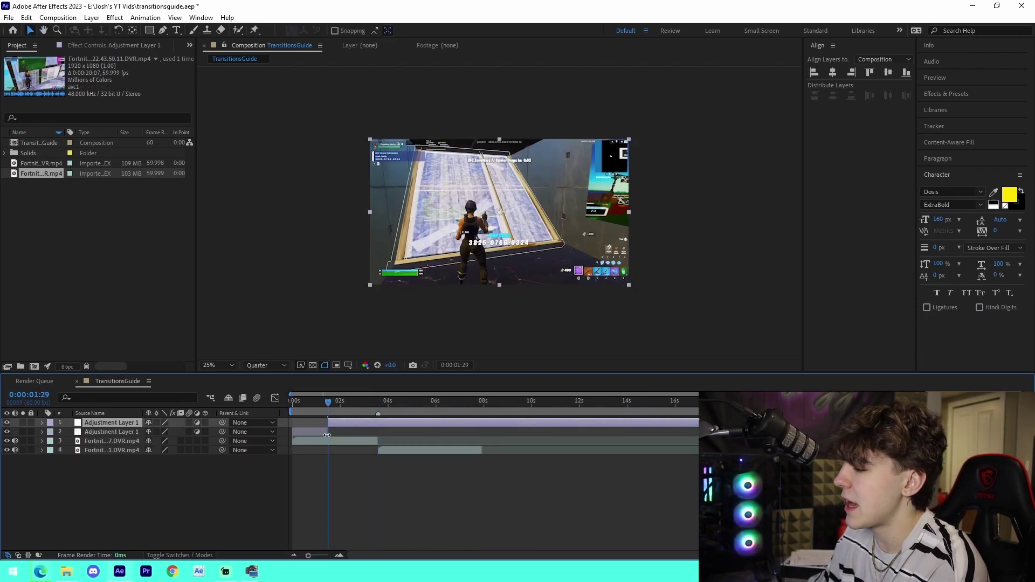
left_click(320, 433)
key("Delete")
Split the adjustment layer at 0:00:06:12 and delete the part after it
key("=")
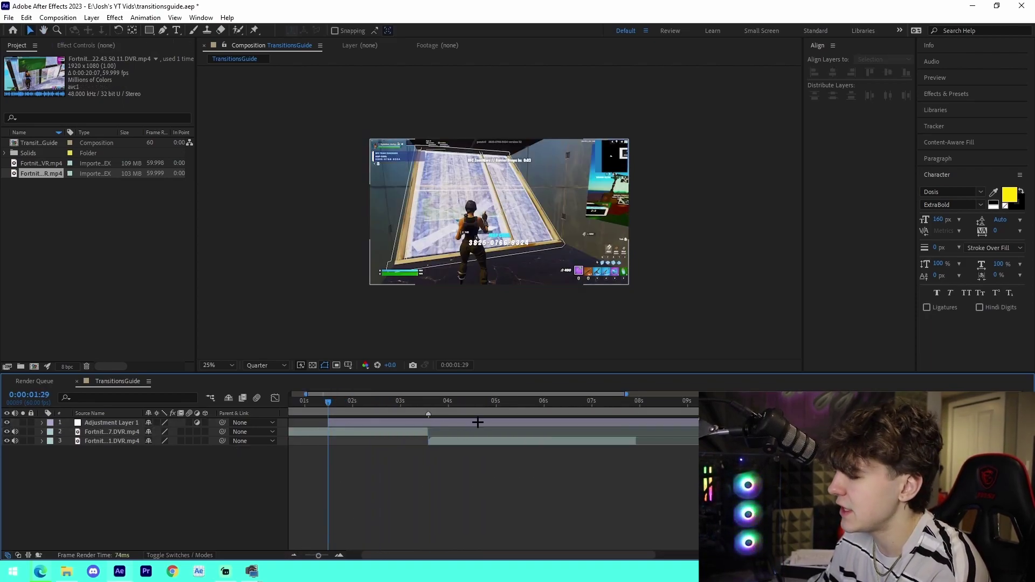
left_click(477, 423)
left_click_drag(509, 407, 553, 421)
key("ctrl+shift+d")
key("Delete")
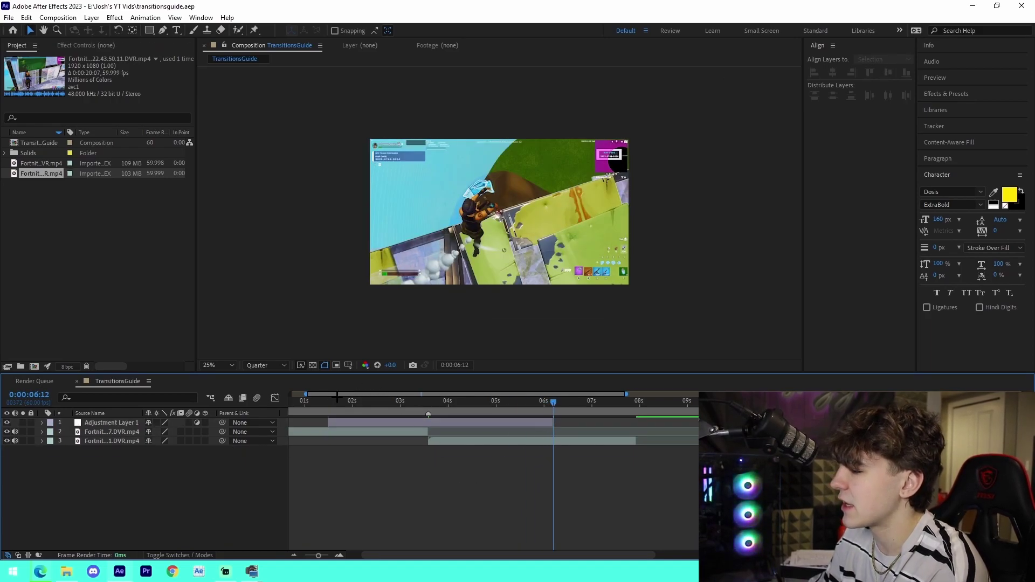
Return to the marked cut at 0:00:03:35 and preview the playback from there
left_click_drag(337, 397, 454, 476)
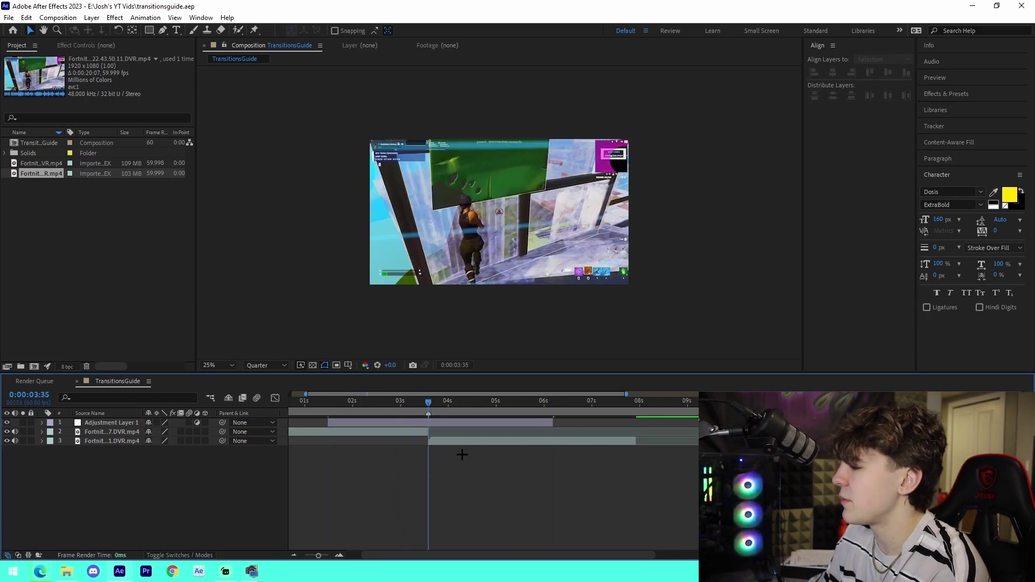
key("space")
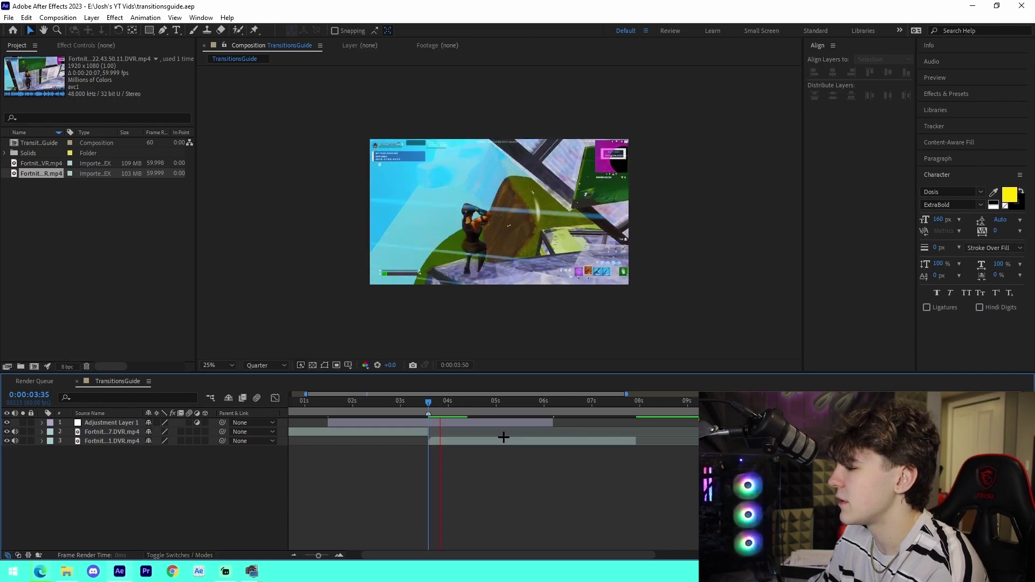
key("space")
Search the effects for "blurmo" and apply S_BlurMoCurves to the adjustment layer
left_click(949, 95)
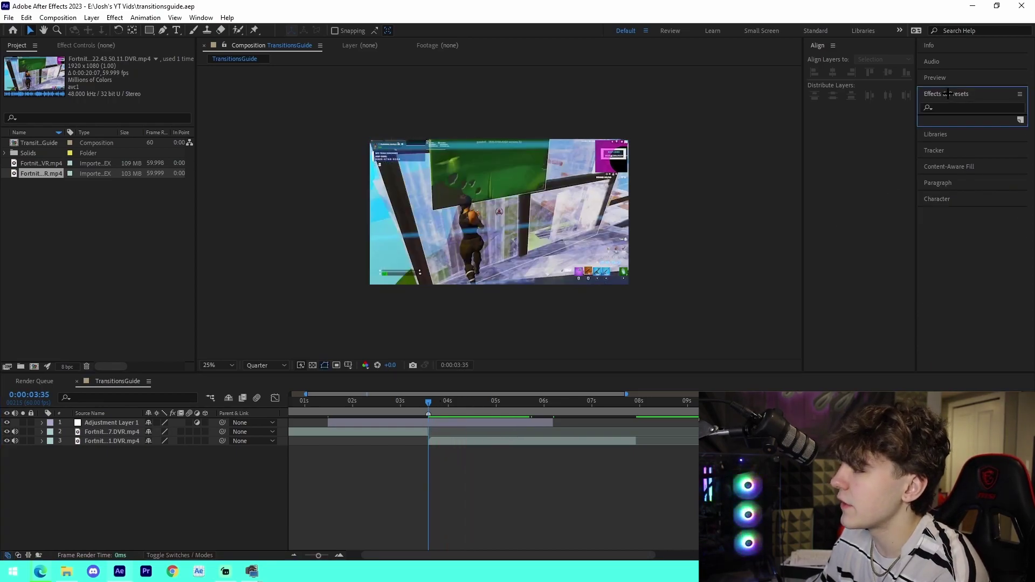
left_click(943, 108)
type("blurmo")
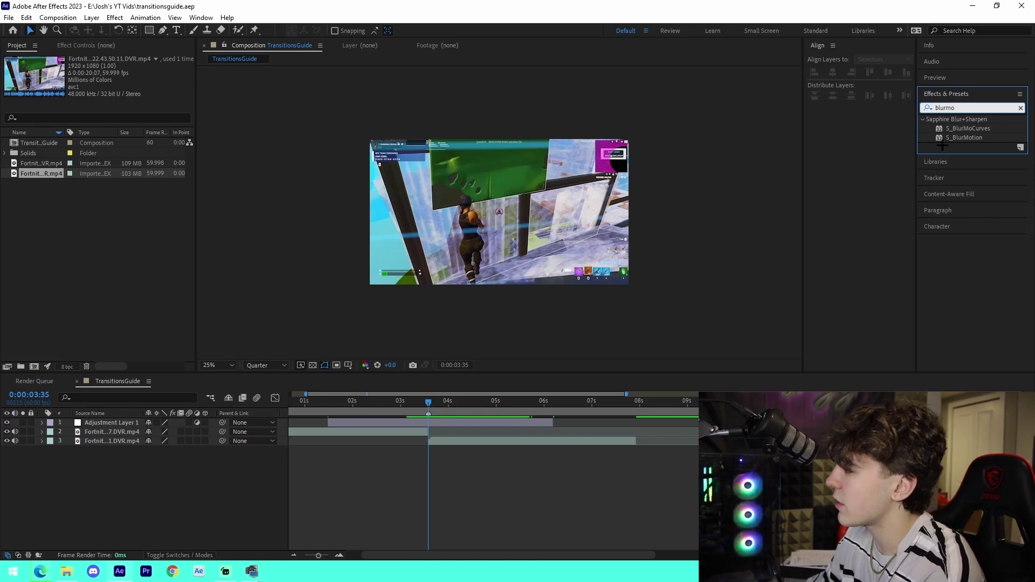
left_click(956, 128)
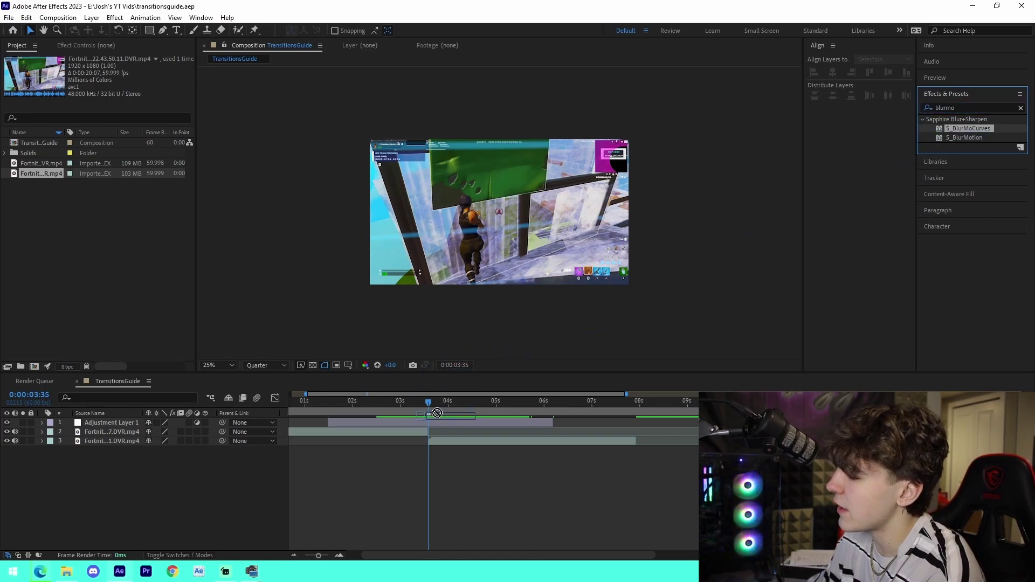
left_click_drag(437, 413, 434, 423)
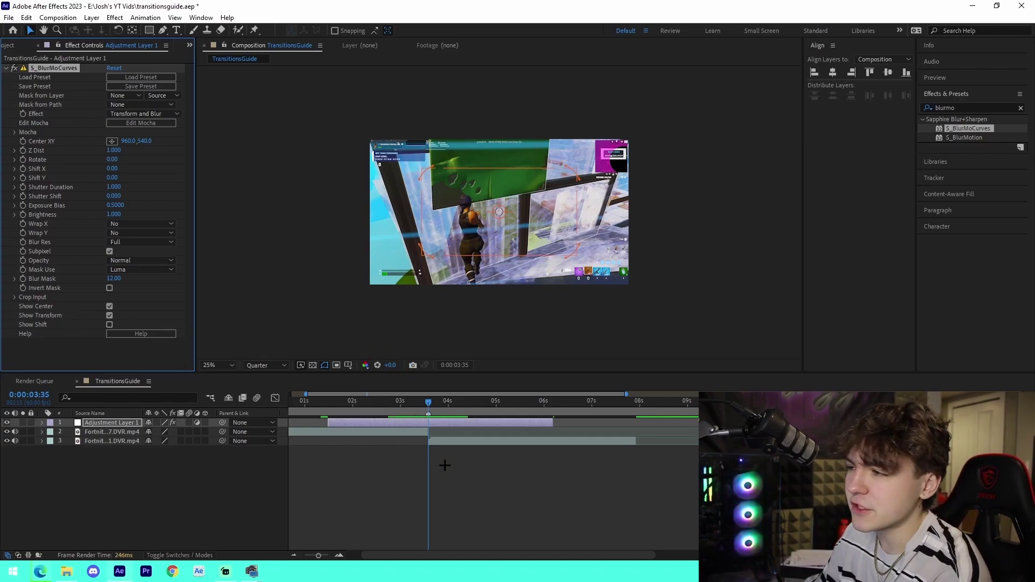
left_click(418, 480)
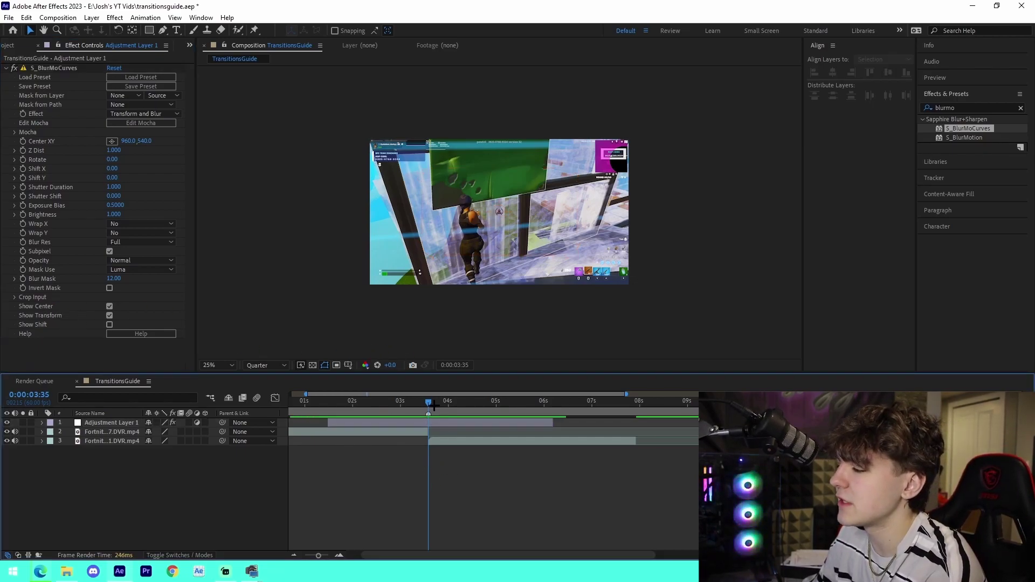
Go to the last frame before the cut, 0:00:03:34, and keyframe the blur effect's Z Dist at 0.700
key("Page_Up")
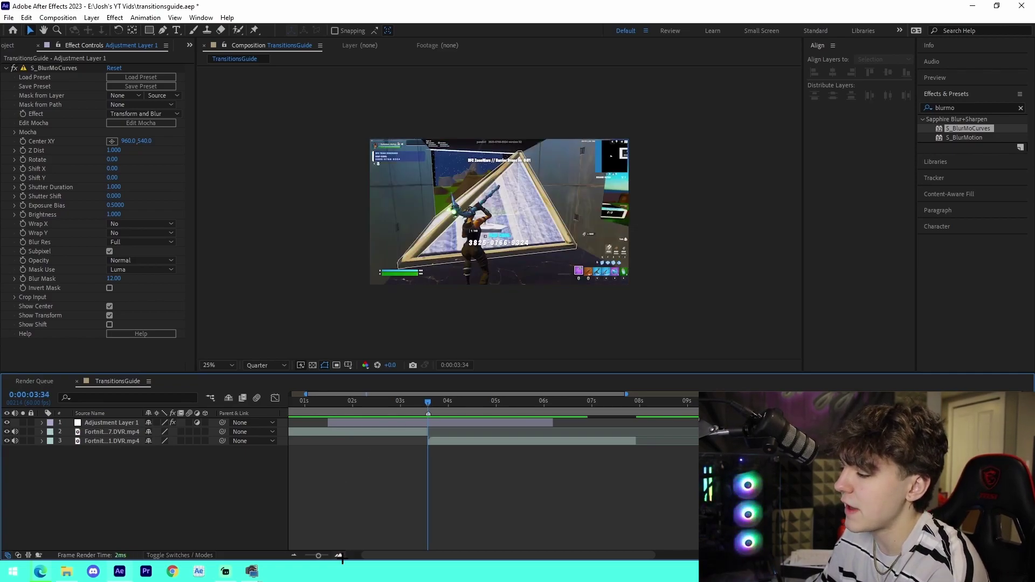
left_click(339, 556)
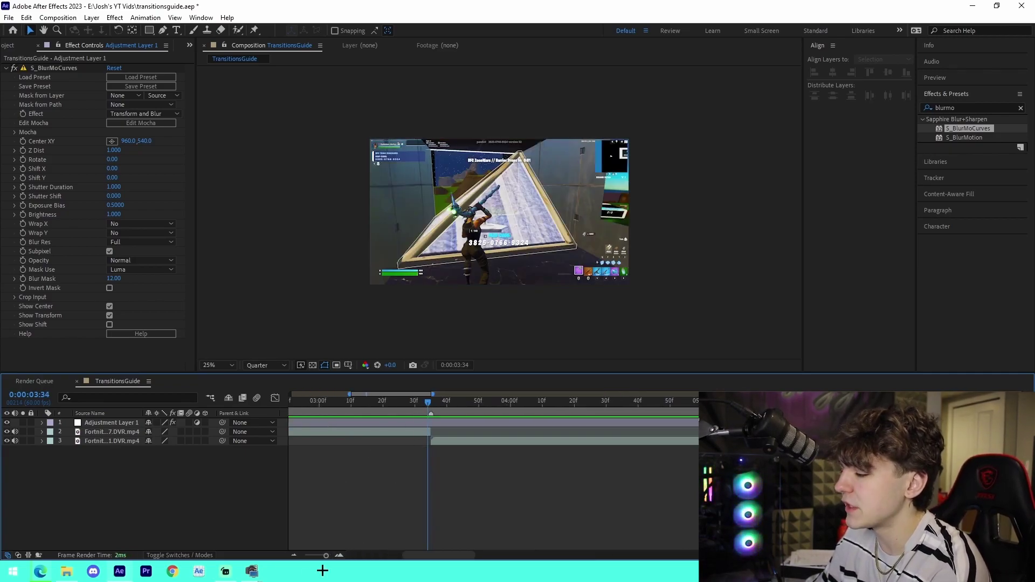
left_click(295, 554)
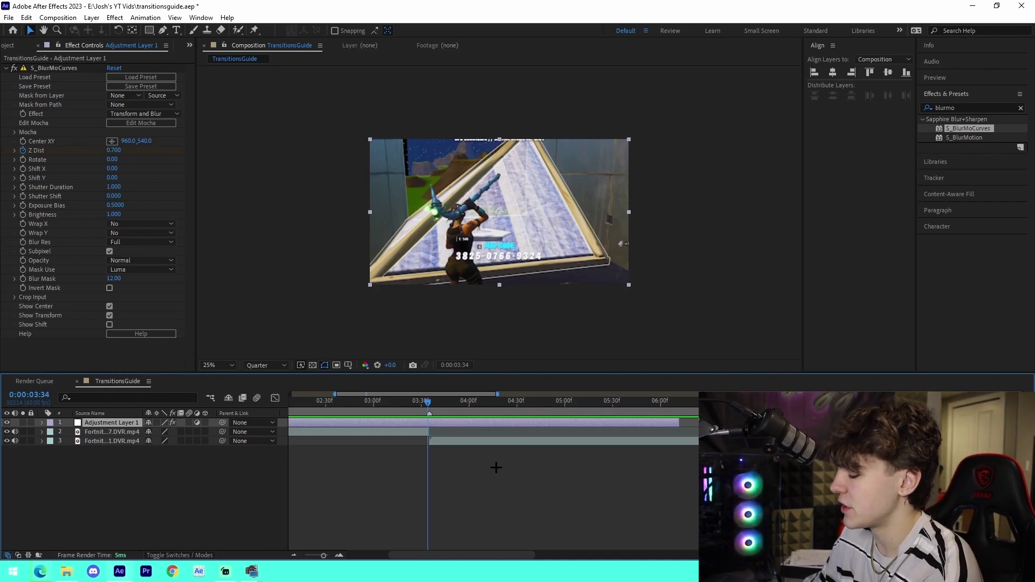
Step back 25 frames to 0:00:03:09 and keyframe the blur effect's Z Dist at 1.000
key("Page_Up")
key("Page_Up")
key("Page_Up")
key("Page_Up")
key("Page_Up")
key("Page_Up")
key("Page_Up")
key("Page_Up")
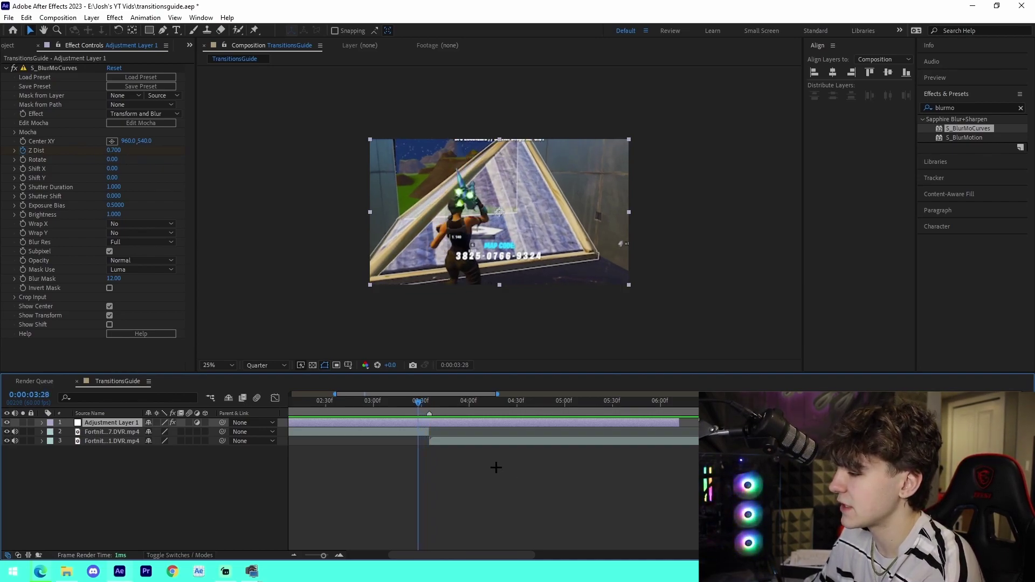
key("Page_Up")
key("Page_Up")
key("Page_Up")
key("Page_Up")
key("Page_Up")
key("Page_Up")
key("Page_Up")
key("Page_Up")
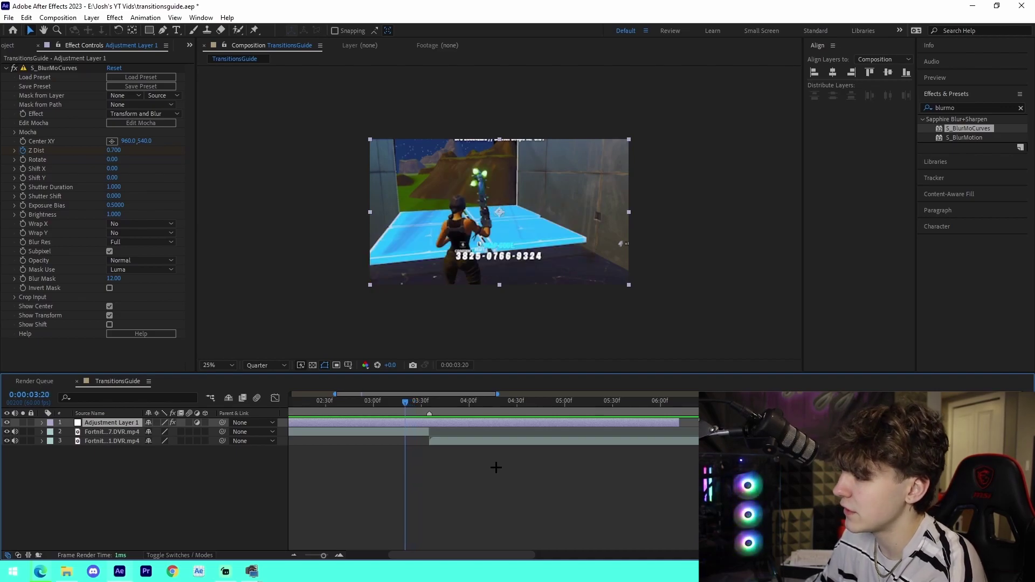
key("Page_Up")
key("Page_Up")
key("Page_Up")
key("Page_Up")
key("Page_Up")
key("Page_Up")
key("Page_Up")
key("Page_Up")
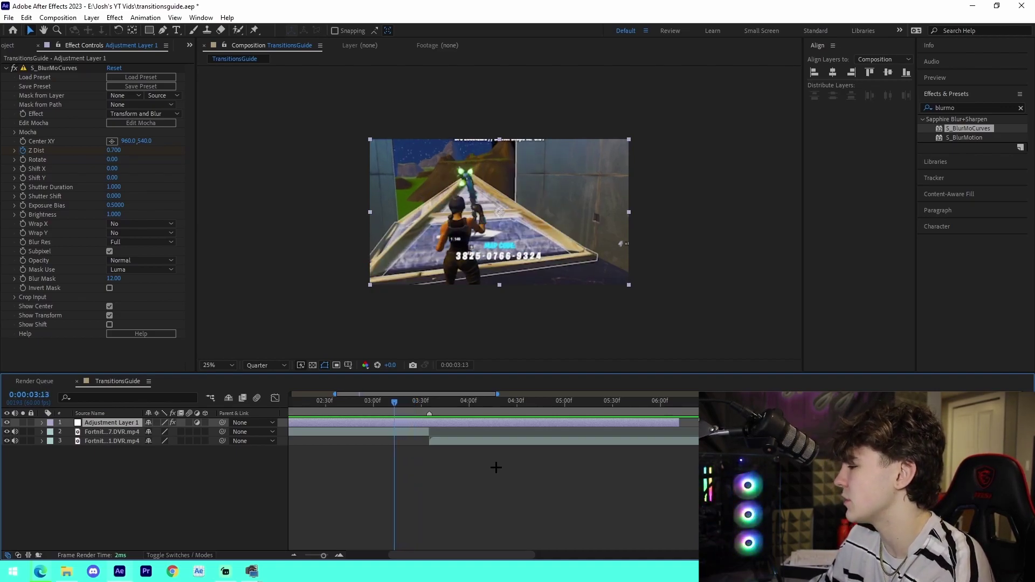
key("Page_Up")
left_click(114, 151)
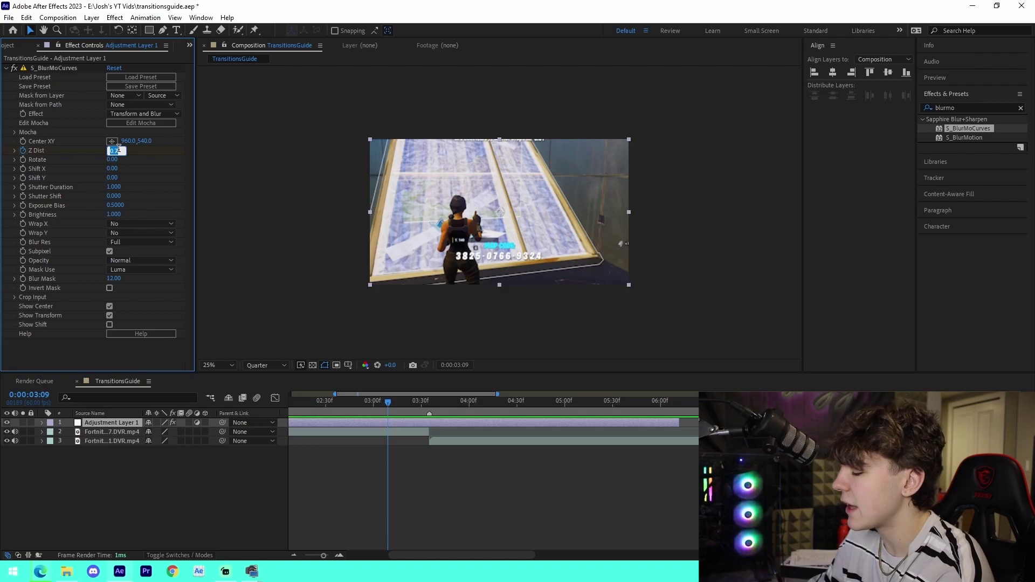
type("1")
key("Return")
left_click(414, 478)
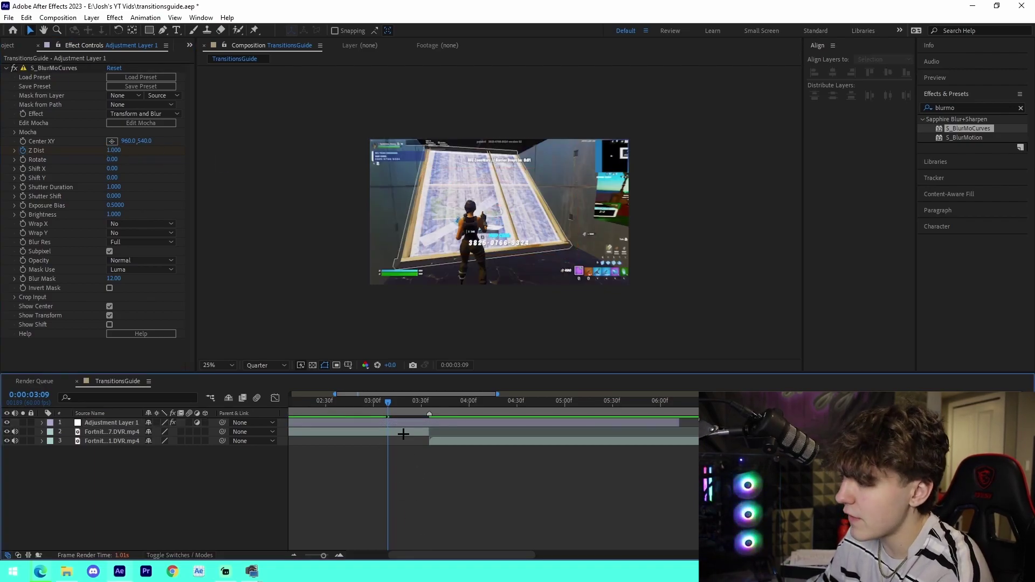
Go to the second clip's first frame, 0:00:03:35, and keyframe Z Dist at 1.400
left_click_drag(393, 413, 431, 418)
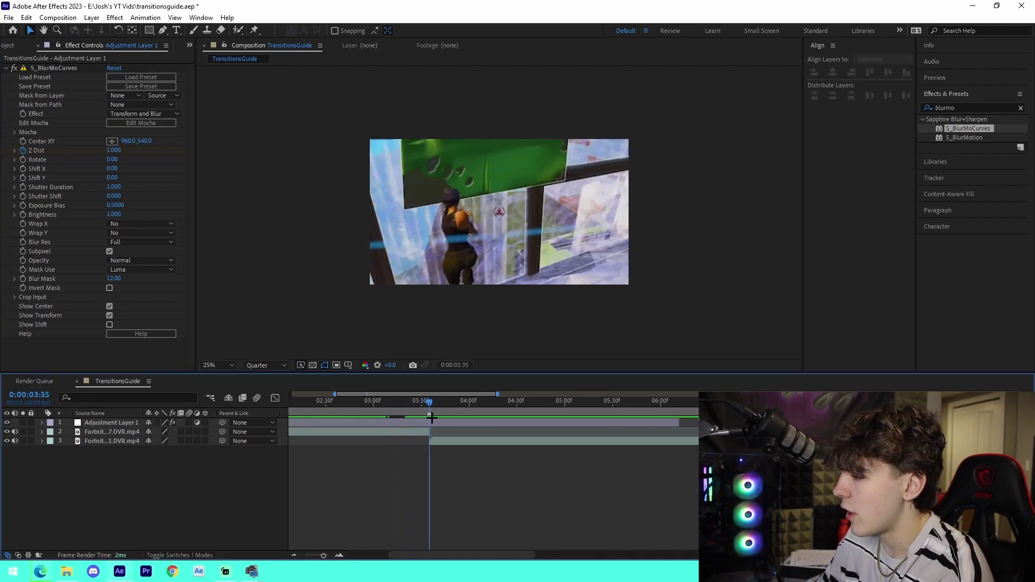
left_click(114, 151)
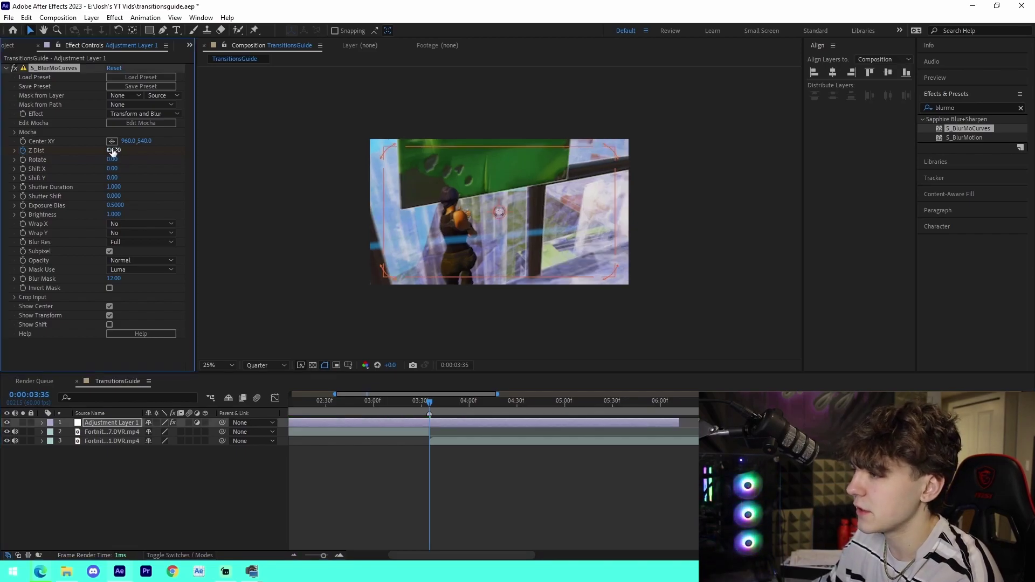
type("1.4")
key("Return")
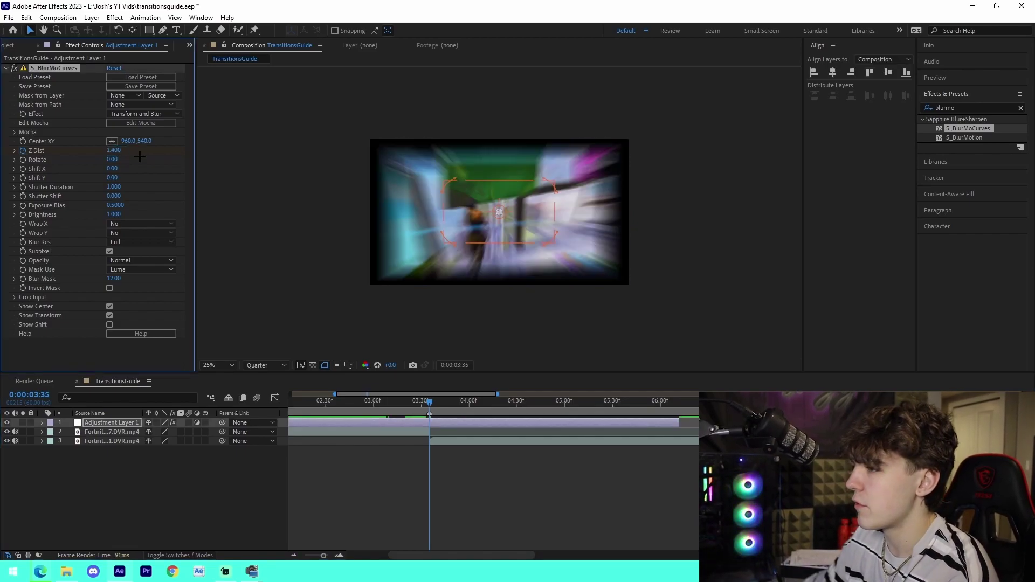
Set both Wrap X and Wrap Y of the blur effect to Reflect
left_click(139, 224)
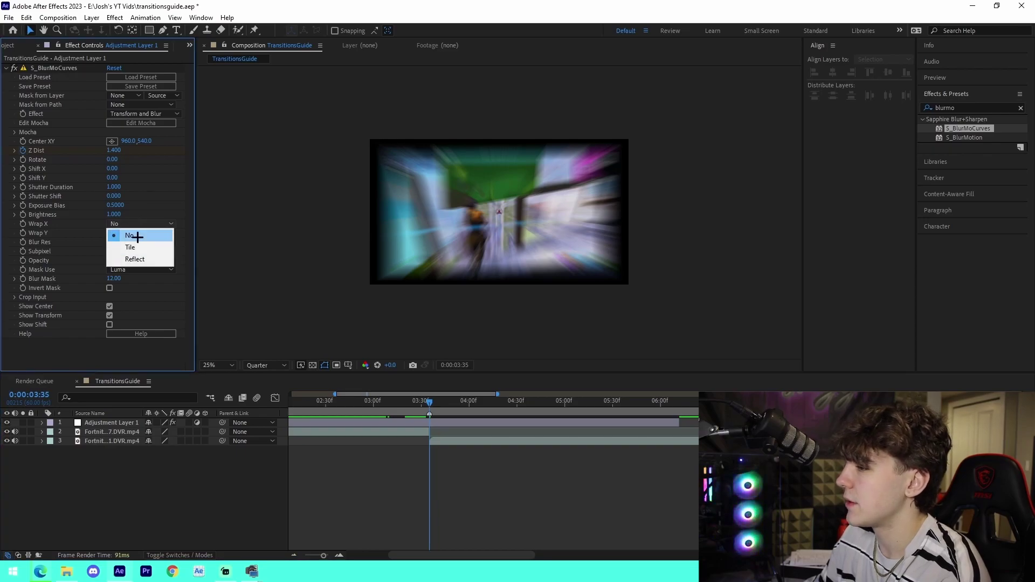
left_click(141, 257)
left_click(139, 233)
left_click(139, 269)
left_click(435, 464)
Move 25 frames past the cut to 0:00:04:00 and keyframe Z Dist at 1.000
left_click_drag(393, 408, 431, 437)
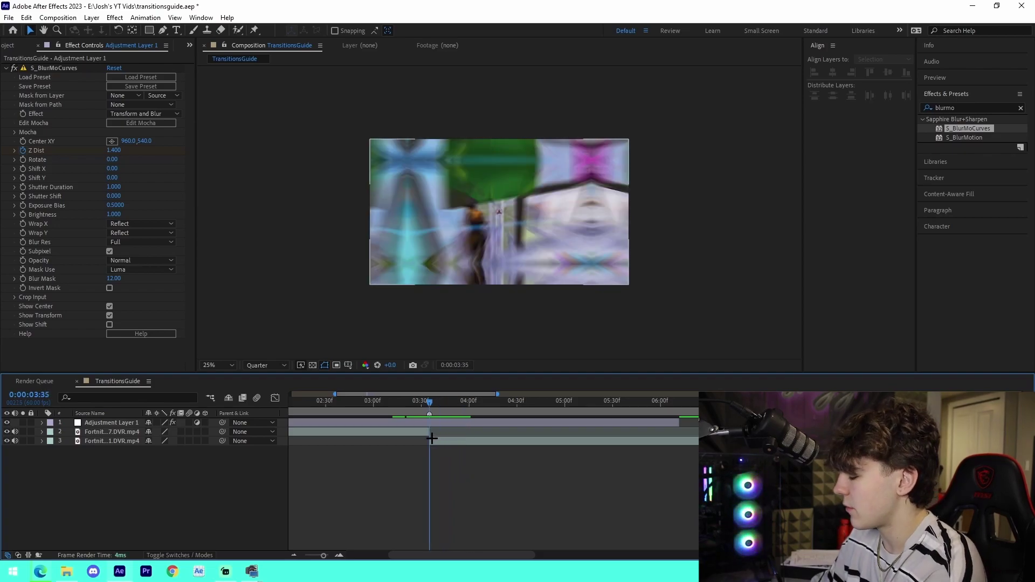
key("space")
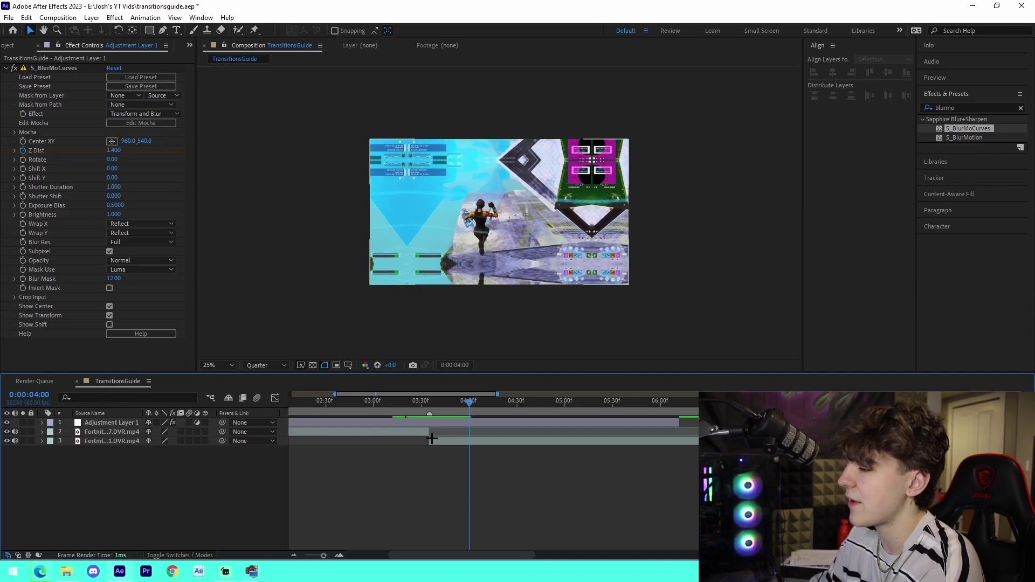
left_click_drag(116, 154, 118, 155)
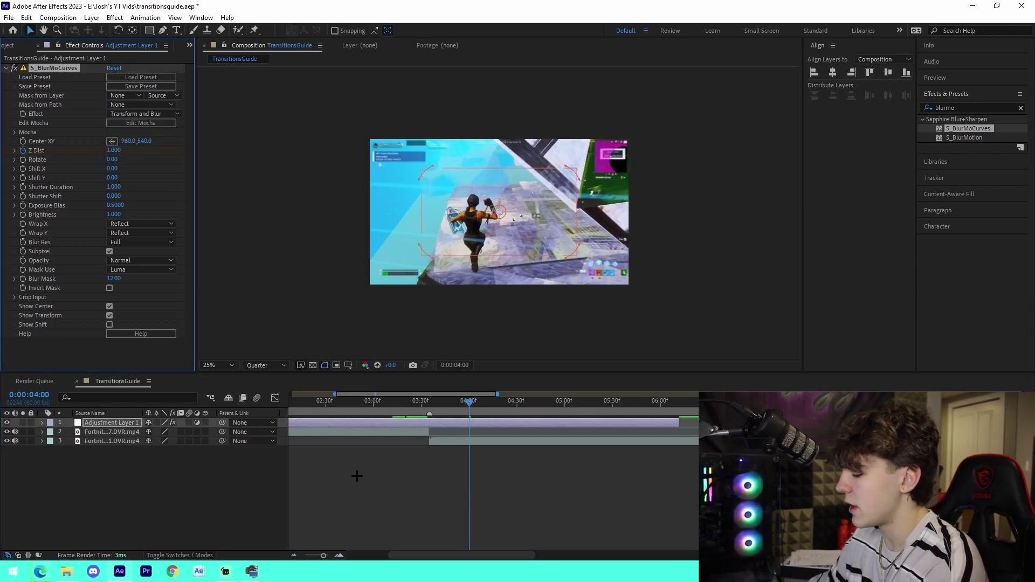
Reveal the adjustment layer's Z Dist keyframes and preview the transition across the cut
key("u")
left_click(378, 414)
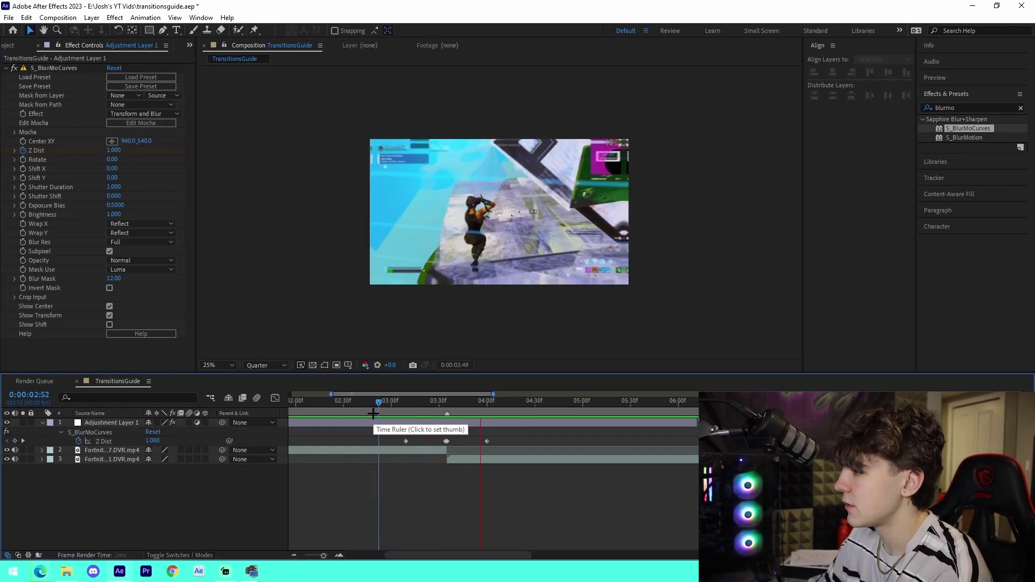
left_click(399, 414)
key("space")
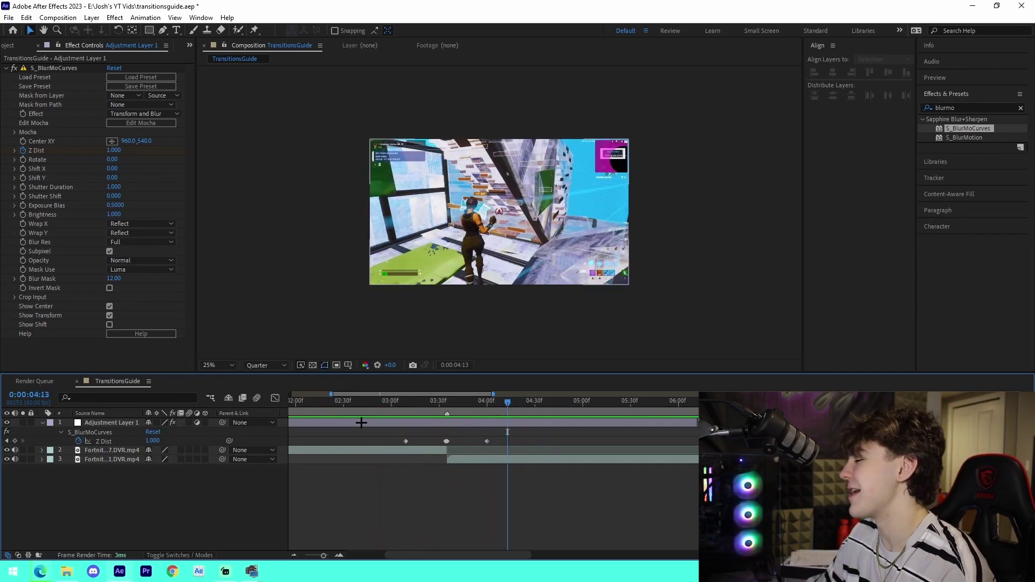
Apply Easy Ease to all Z Dist keyframes and show their zoomed-in value curve in the Graph Editor
left_click_drag(375, 437, 530, 445)
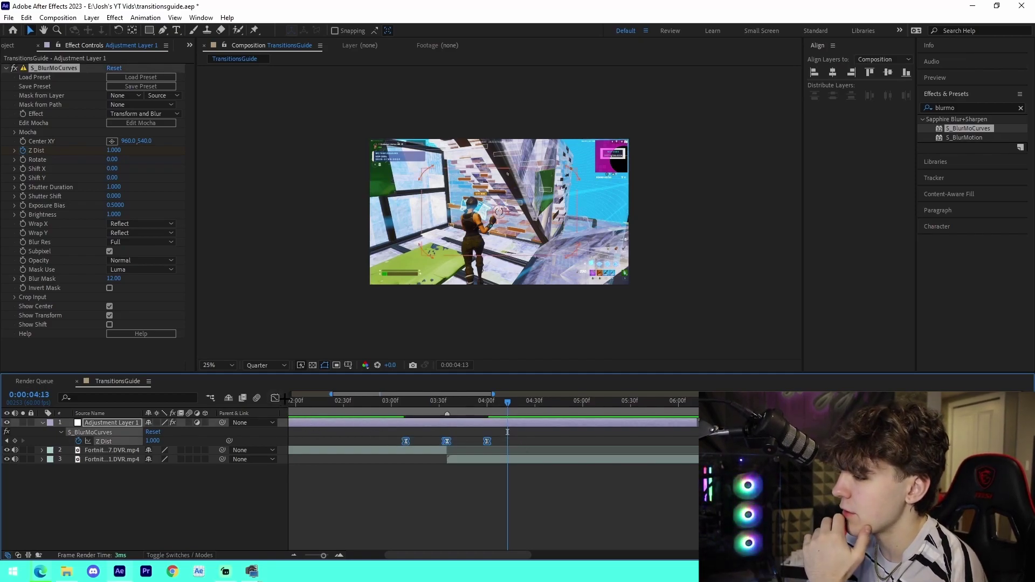
left_click(275, 398)
left_click(339, 556)
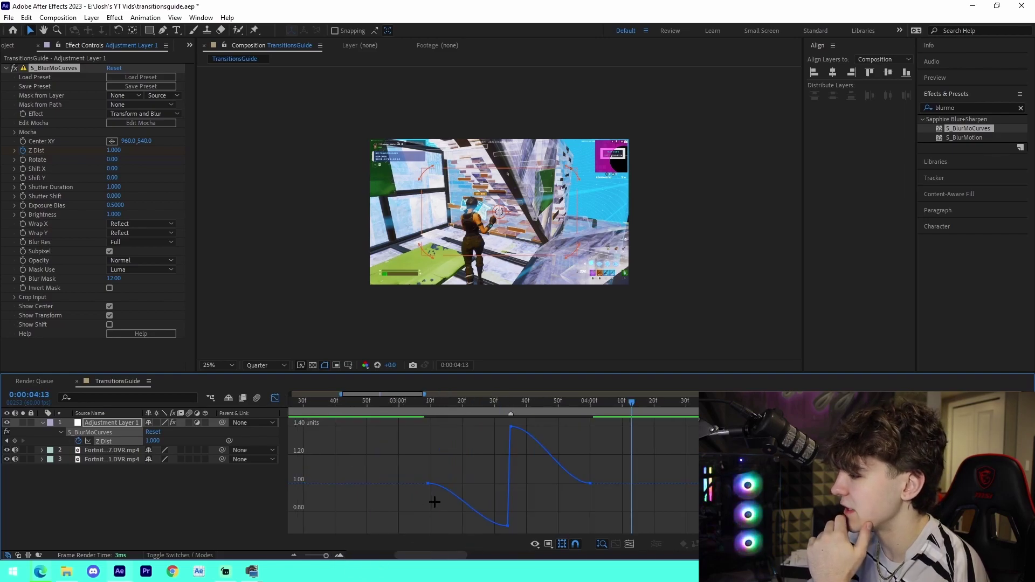
Reshape the Z Dist curve's handles so it drops steeply just before the cut and levels off quickly after it
left_click(427, 484)
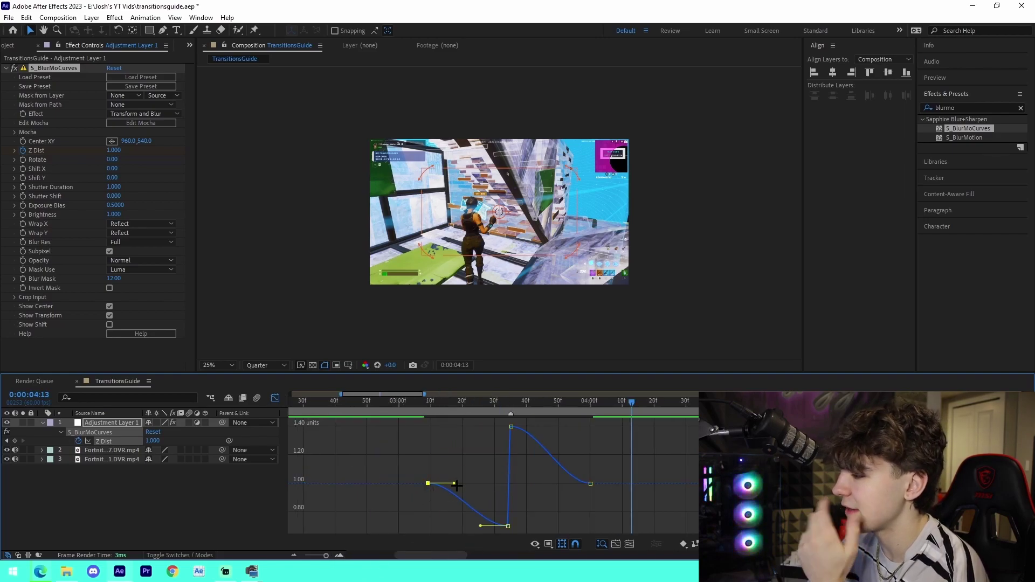
left_click(428, 484)
left_click_drag(455, 483, 495, 481)
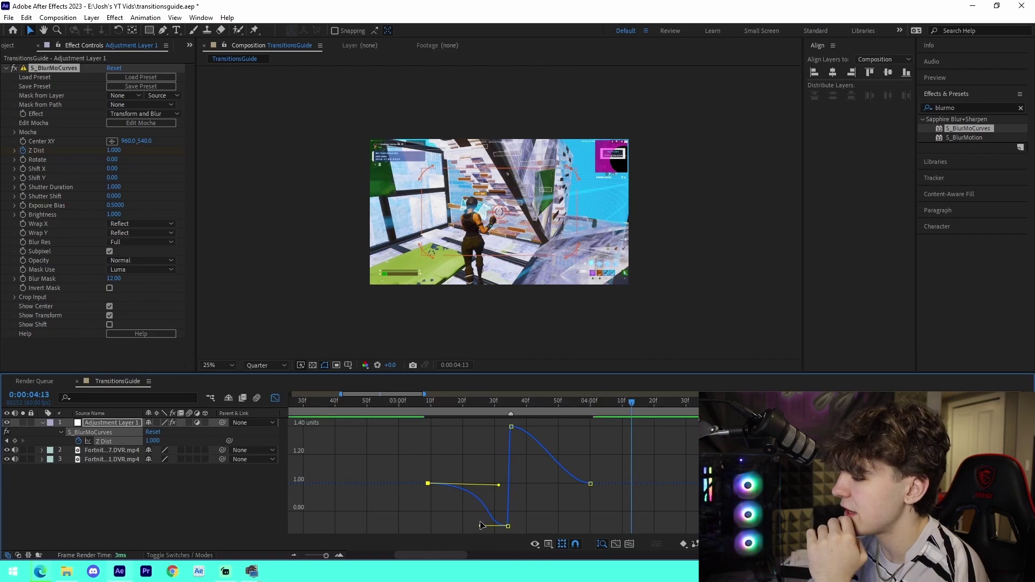
left_click_drag(480, 525, 509, 525)
left_click(510, 426)
left_click_drag(541, 426, 515, 459)
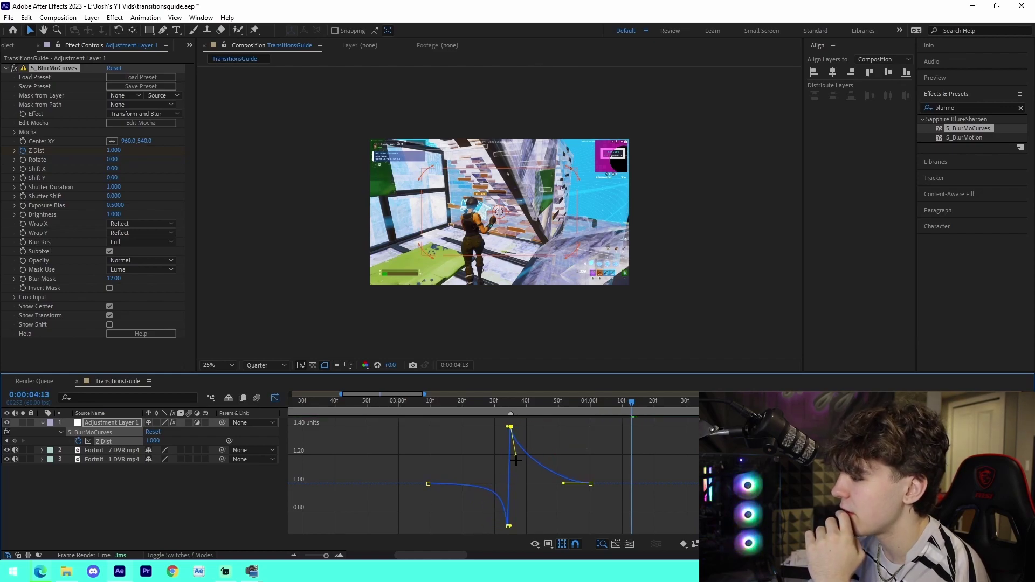
left_click_drag(563, 483, 543, 485)
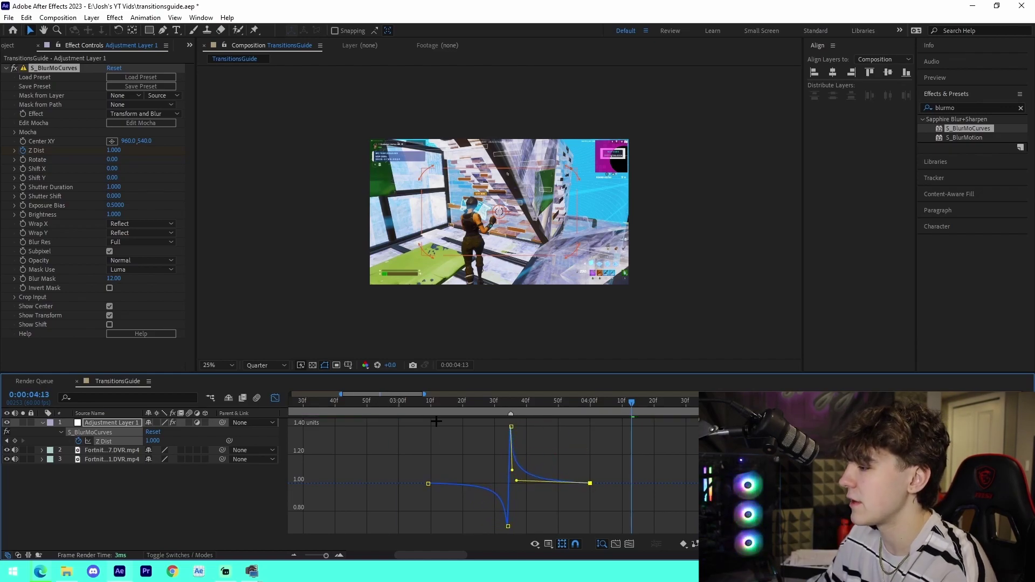
Preview the smoothed zoom transition and return the timeline to the keyframe view
key("space")
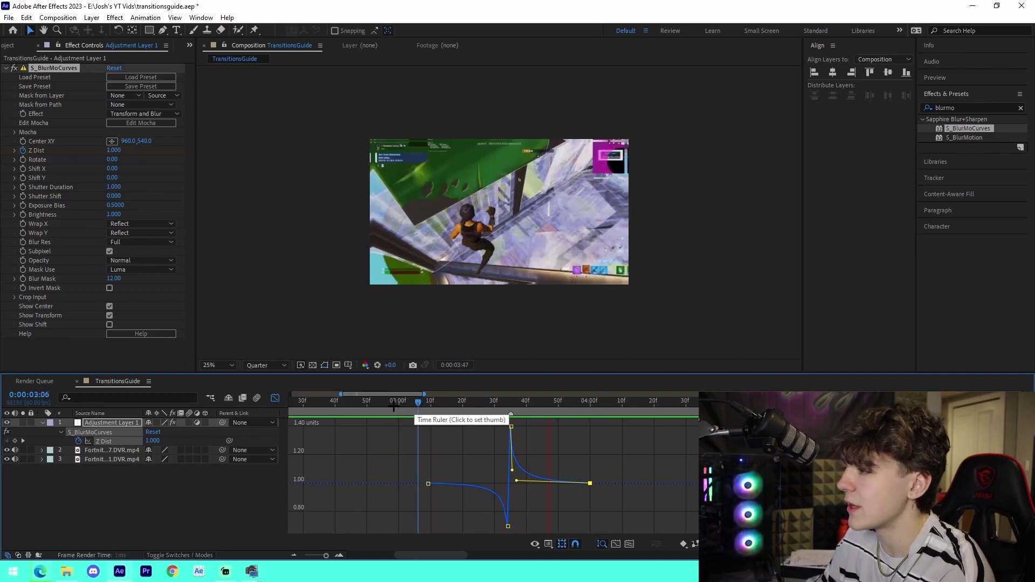
key("shift+F3")
left_click(442, 478)
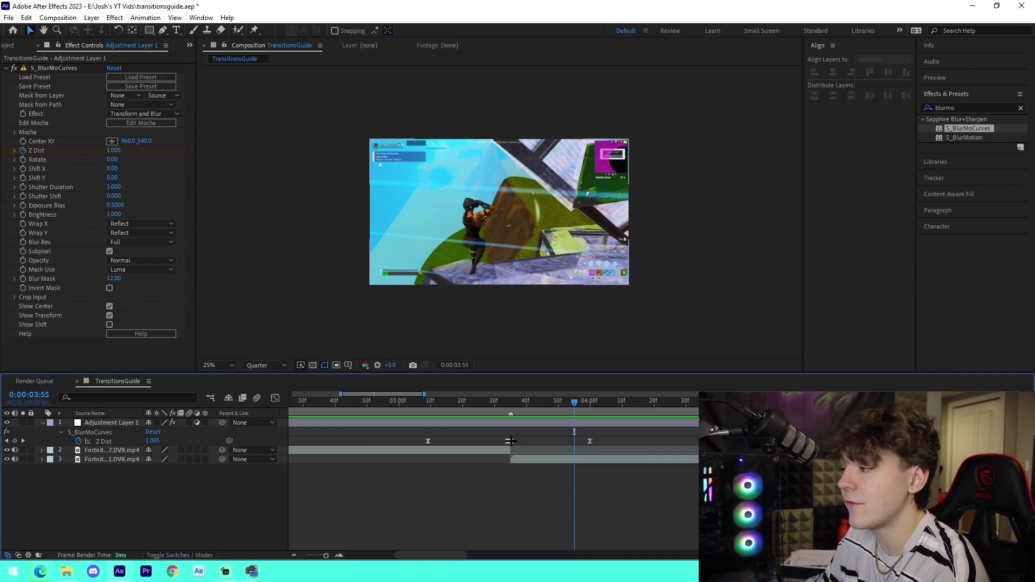
Swap the two middle Z Dist keyframes, placing 1.400 at 0:00:03:34 and 0.700 at 0:00:03:35
left_click_drag(506, 440, 510, 441)
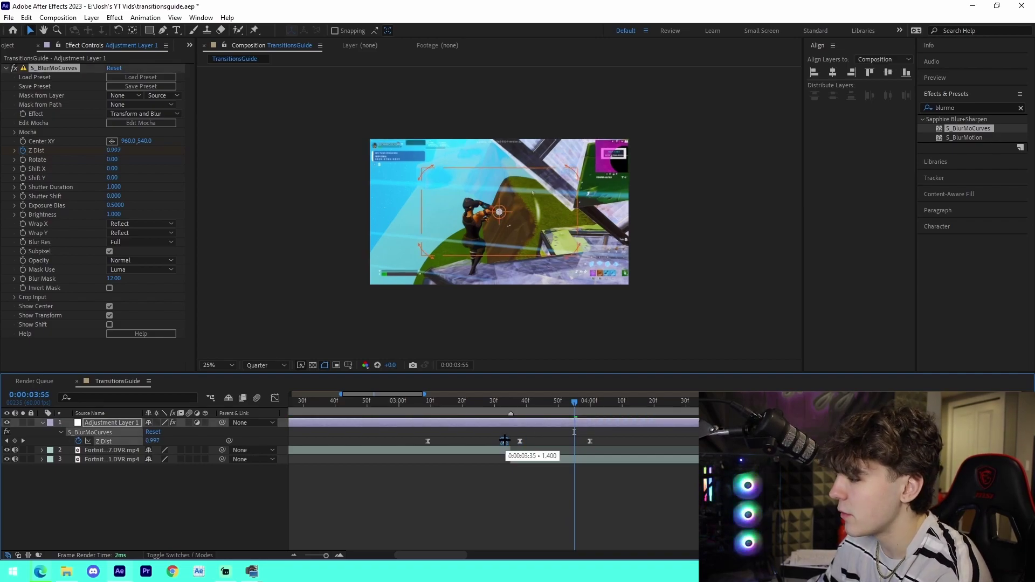
left_click(506, 441)
left_click(506, 405)
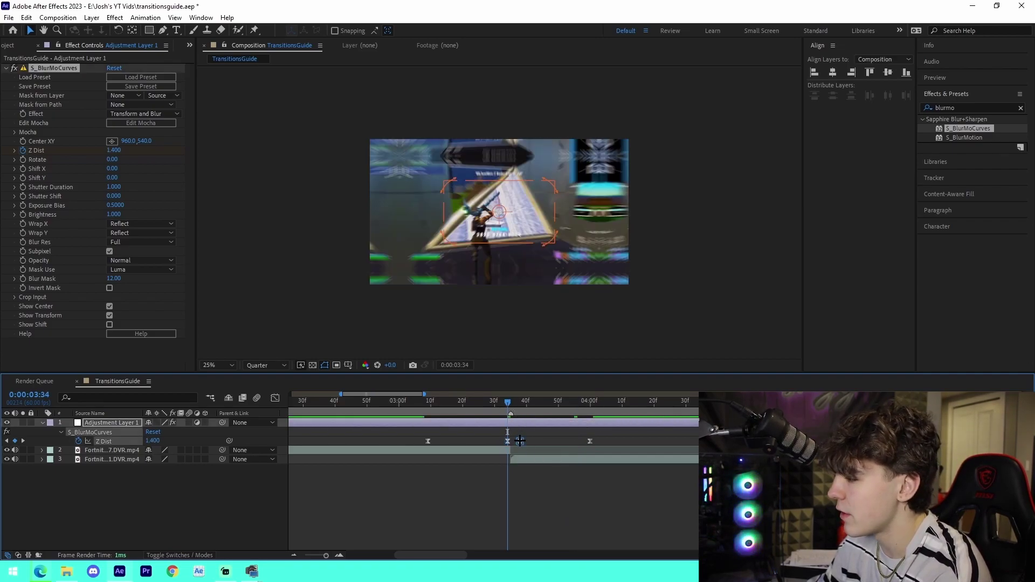
left_click_drag(520, 441, 510, 441)
left_click(510, 407)
Reshape the swapped Z Dist curve so it rises steeply into the cut and settles quickly after it, and save the project
left_click_drag(398, 441, 634, 446)
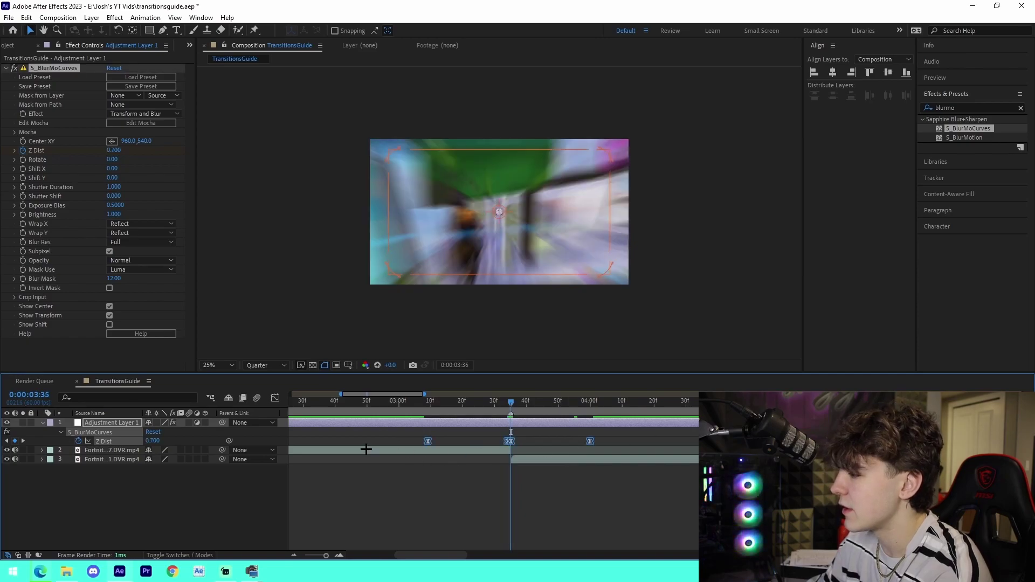
left_click(274, 397)
left_click(429, 483)
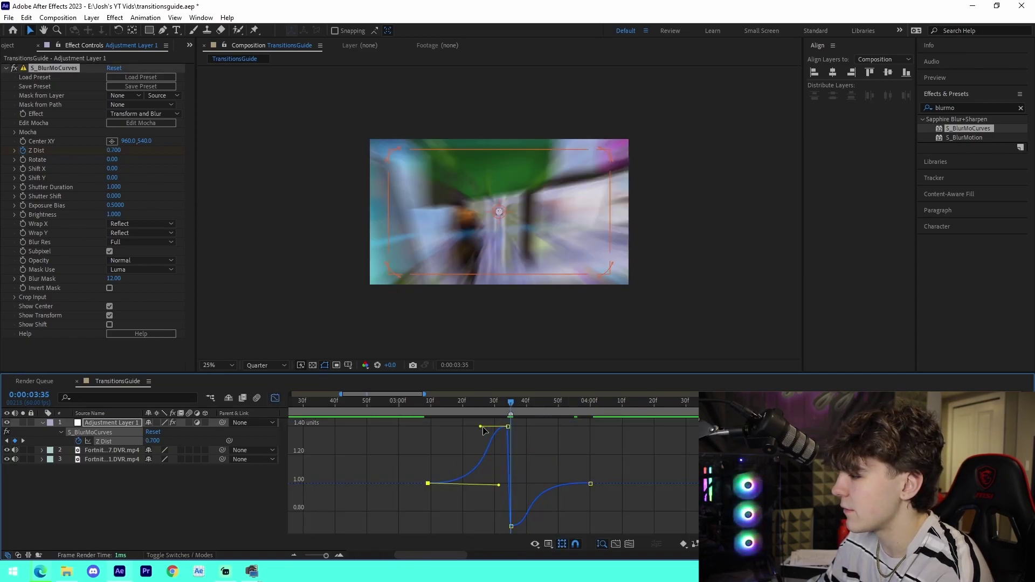
left_click_drag(480, 426, 503, 483)
left_click(511, 526)
left_click_drag(532, 525, 513, 492)
key("ctrl+s")
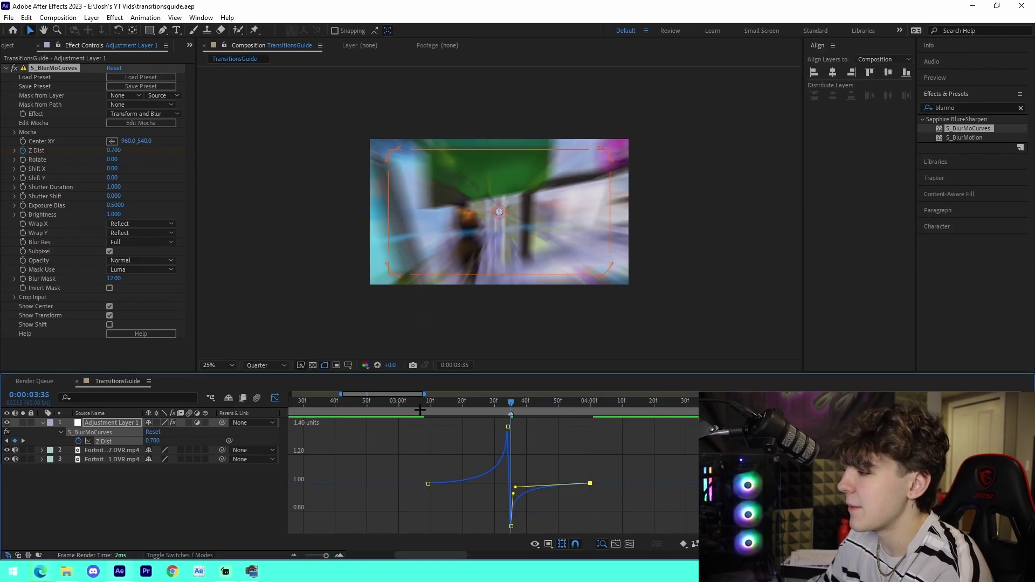
Preview the reversed zoom transition from shortly before its first keyframe
left_click_drag(400, 410, 392, 410)
key("space")
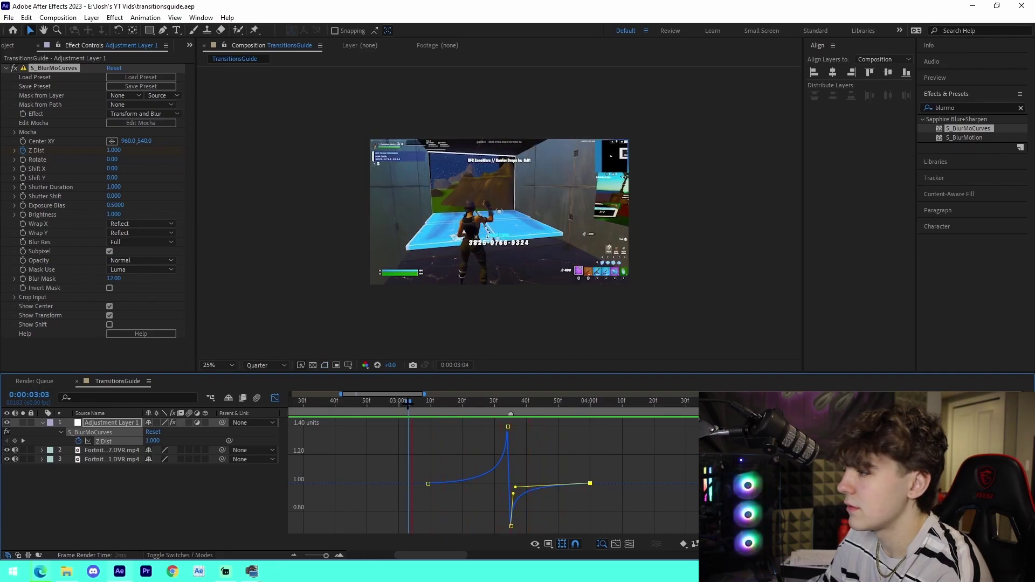
key("space")
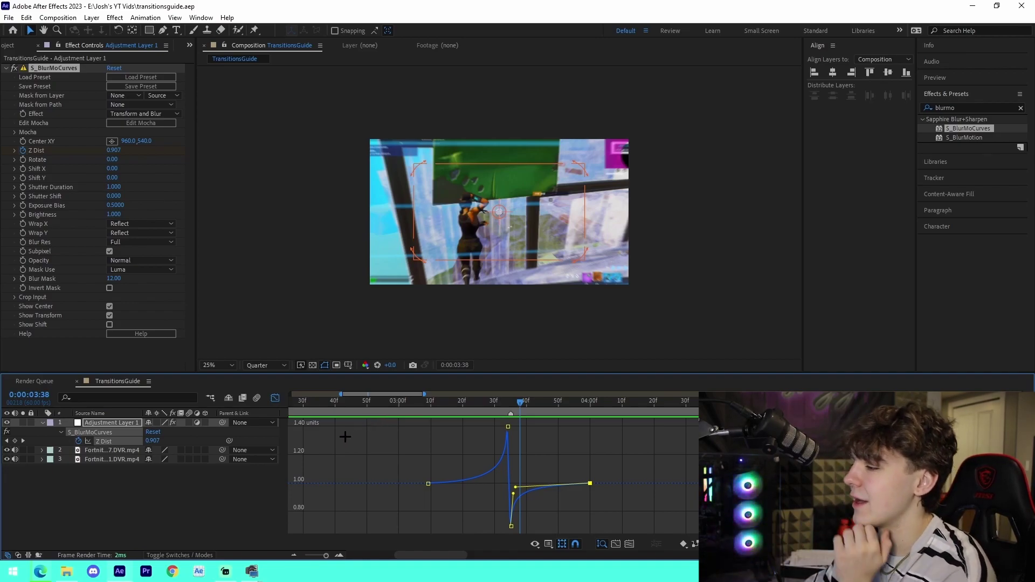
Leave the Graph Editor and remove all Z Dist keyframes from the blur effect
left_click(275, 398)
left_click(466, 499)
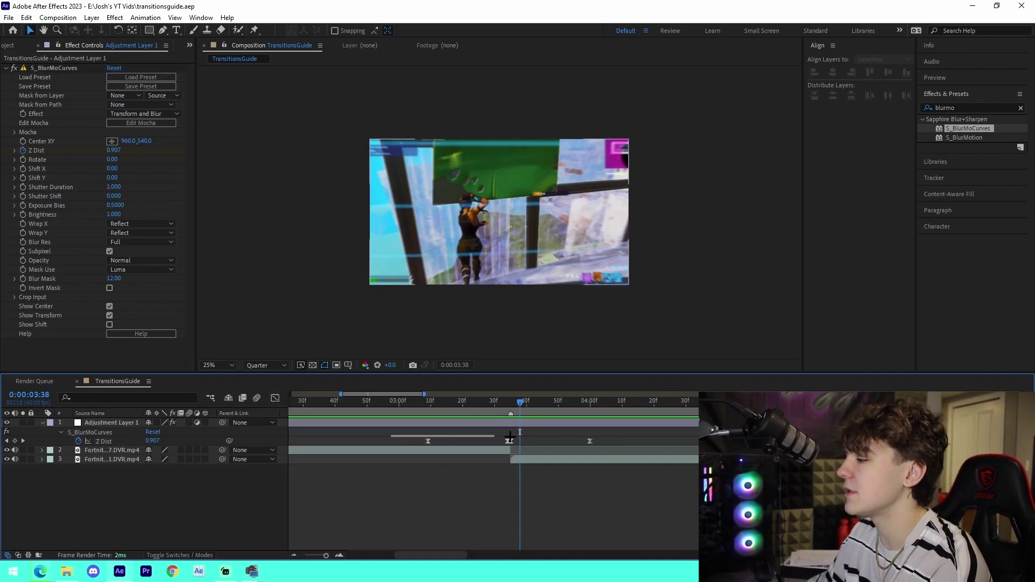
left_click(34, 149)
key("Delete")
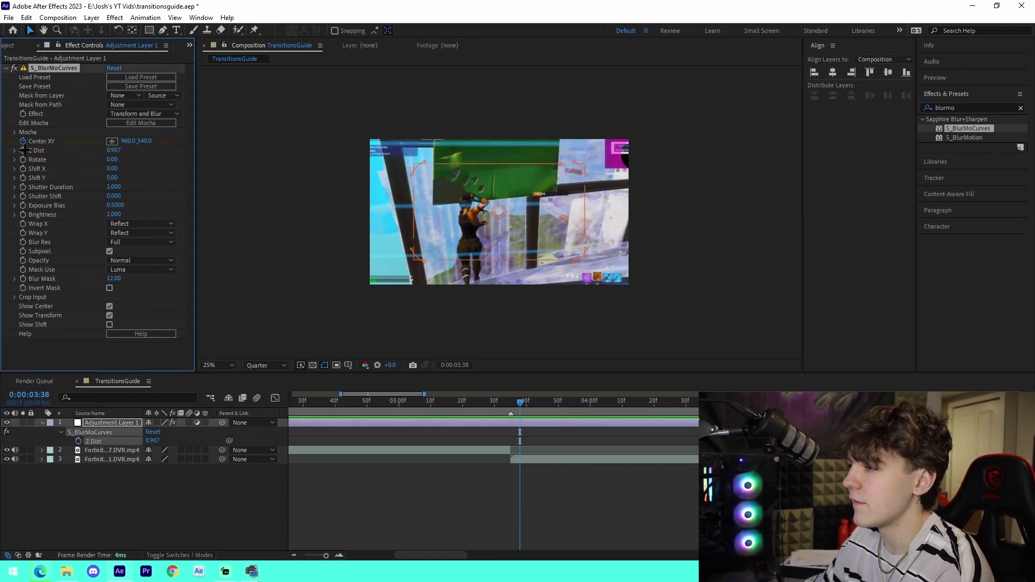
Set the blur effect's Z Dist to 1.000 and go to the second clip's first frame, 0:00:03:35
left_click(507, 402)
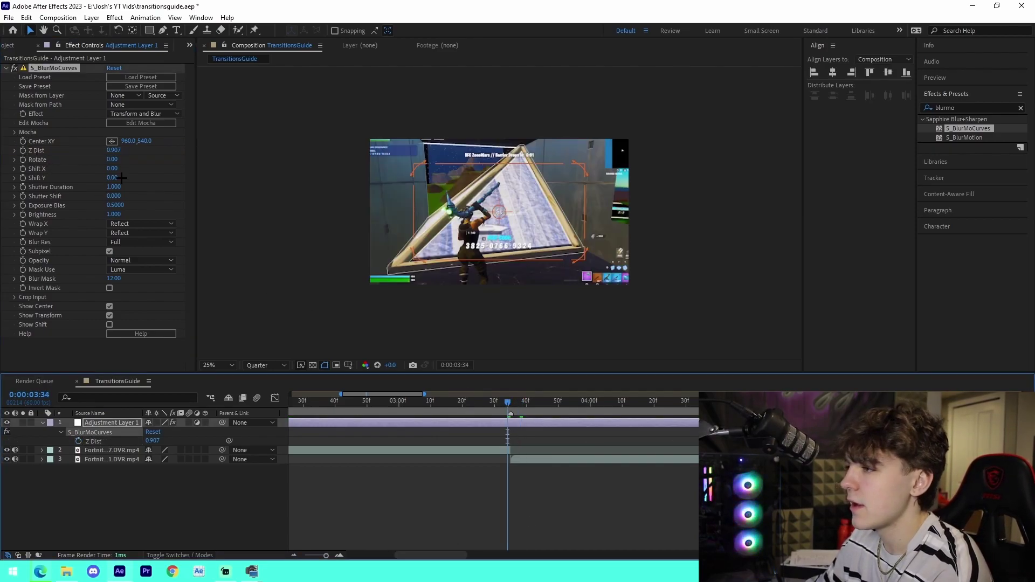
left_click(112, 151)
type("1")
key("Return")
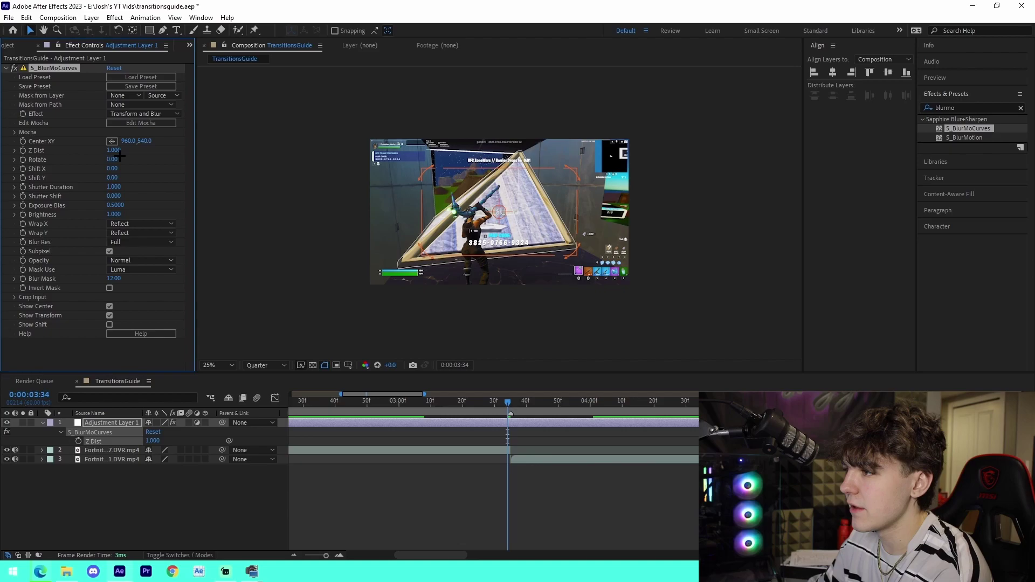
left_click(523, 410)
key("Page_Down")
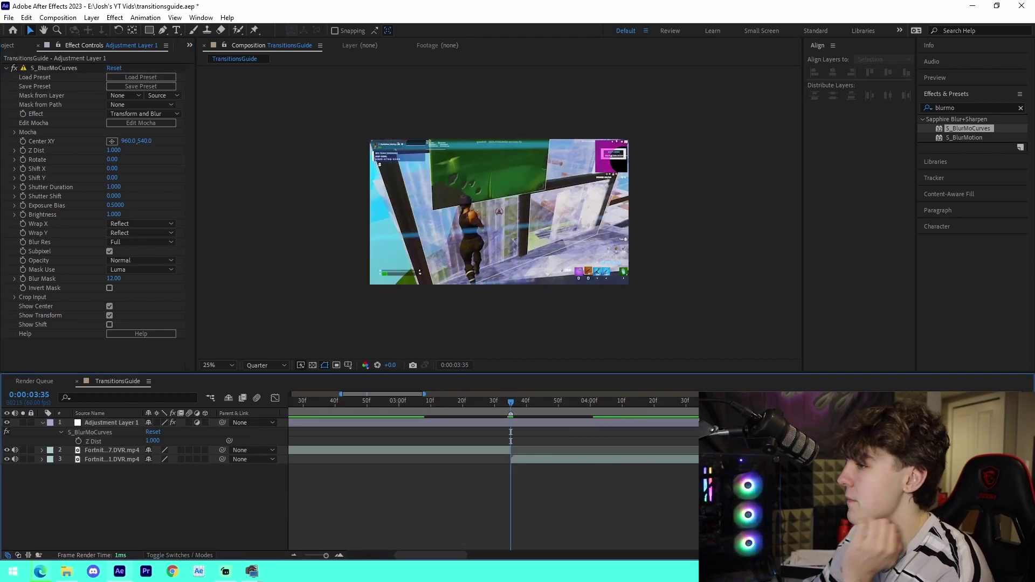
Try a different Shift X value on the blur effect at the cut and undo it
left_click_drag(112, 168, 83, 180)
key("ctrl+z")
key("ctrl+z")
left_click(430, 476)
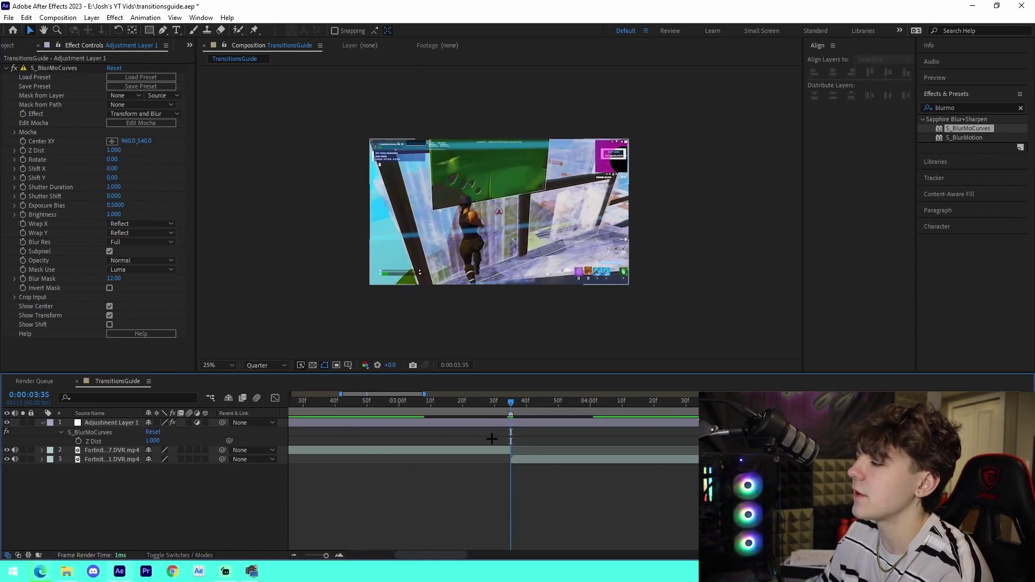
Keyframe the blur effect's Shift X at 500 on 0:00:03:35 and at -500 one frame earlier
left_click(23, 169)
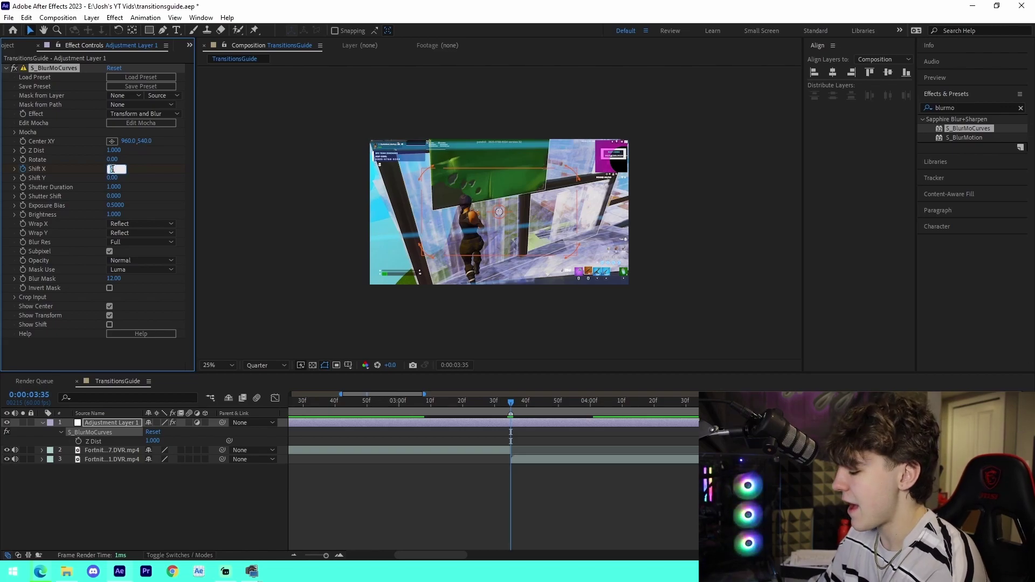
type("500")
key("Return")
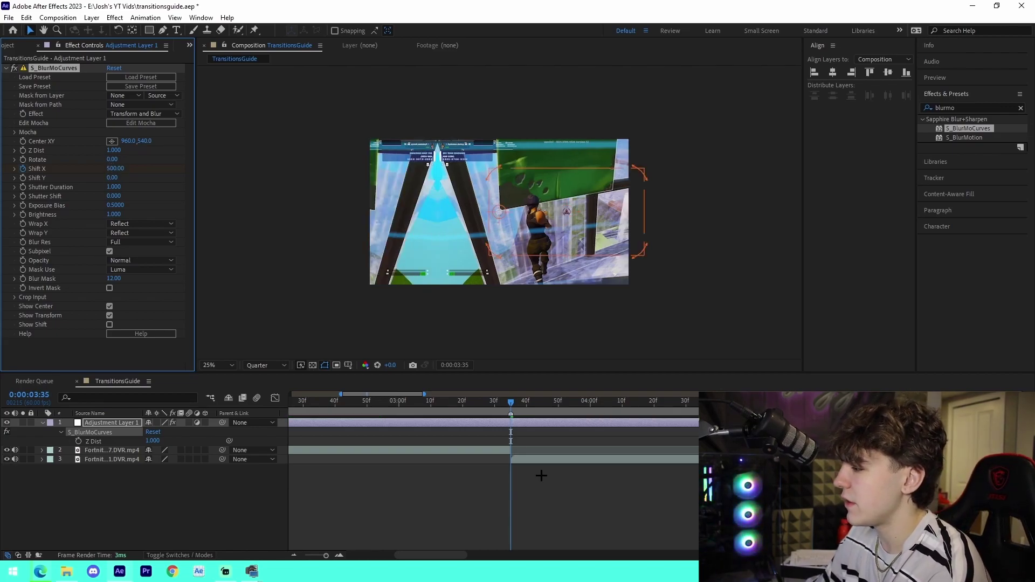
left_click(541, 476)
key("Page_Up")
left_click(123, 162)
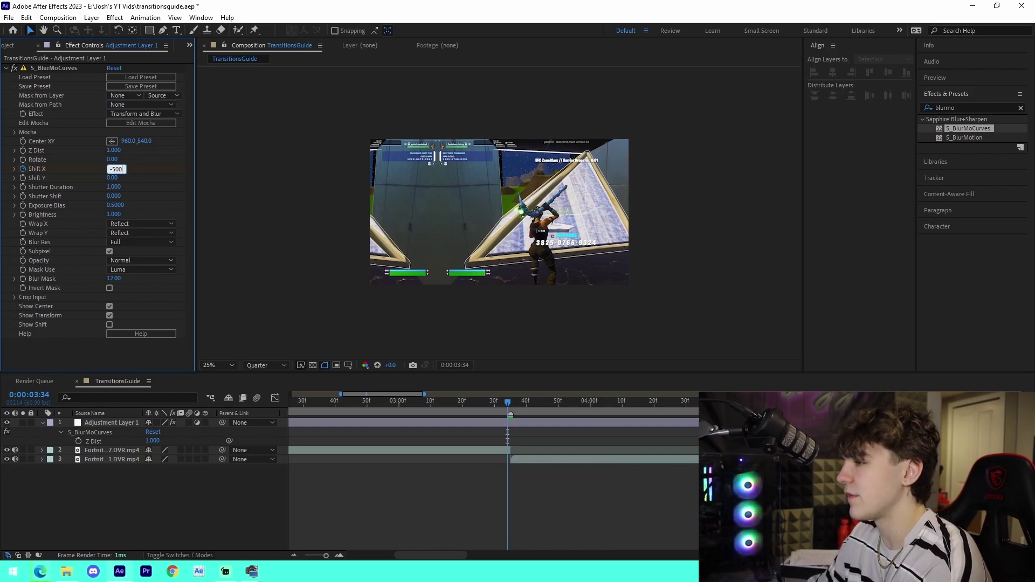
key("Return")
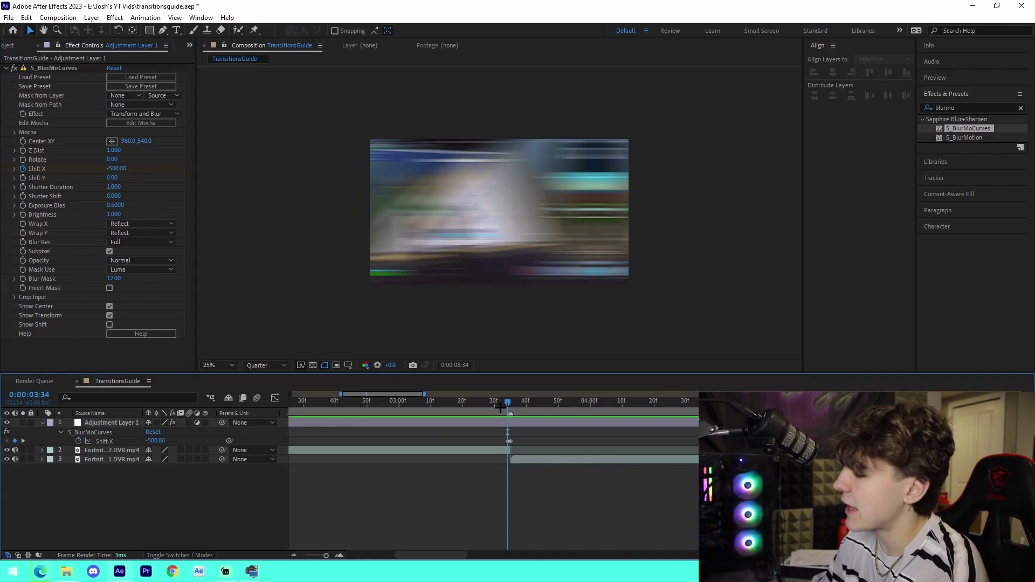
Go back 25 frames to 0:00:03:09 and set the blur effect's Shift X to 0 there
key("Page_Up")
key("Page_Up")
key("Page_Up")
key("Page_Up")
key("Page_Up")
key("Page_Up")
key("Page_Up")
key("Page_Up")
key("Page_Up")
key("Page_Up")
key("Page_Up")
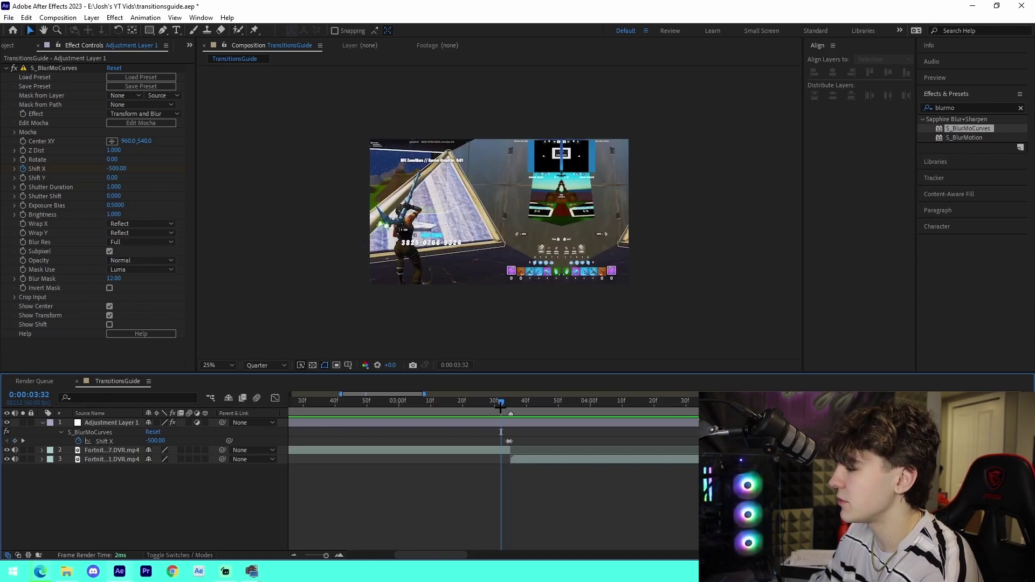
key("Page_Up")
key("Page_Up")
key("Page_Up")
key("Page_Up")
key("Page_Up")
key("Page_Up")
key("Page_Up")
key("Page_Up")
key("Page_Up")
key("Page_Up")
key("Page_Up")
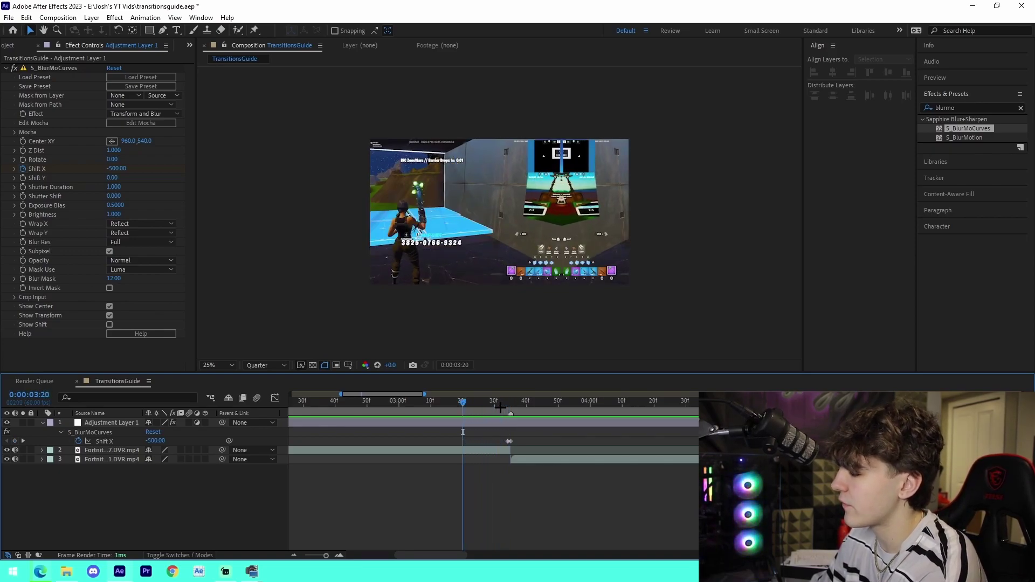
key("Page_Up")
key("Page_Up")
key("Page_Up")
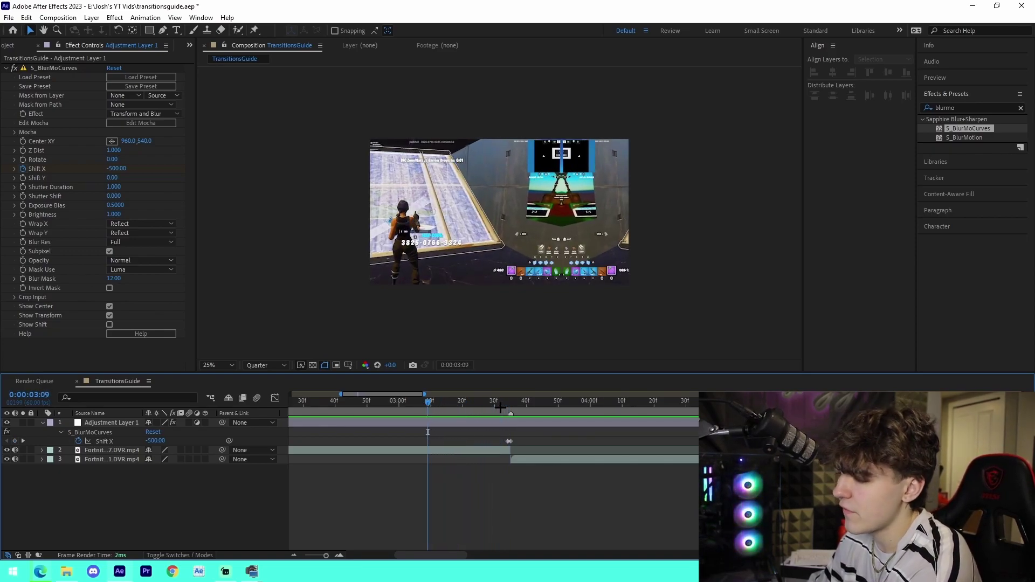
left_click(156, 441)
type("0")
key("Return")
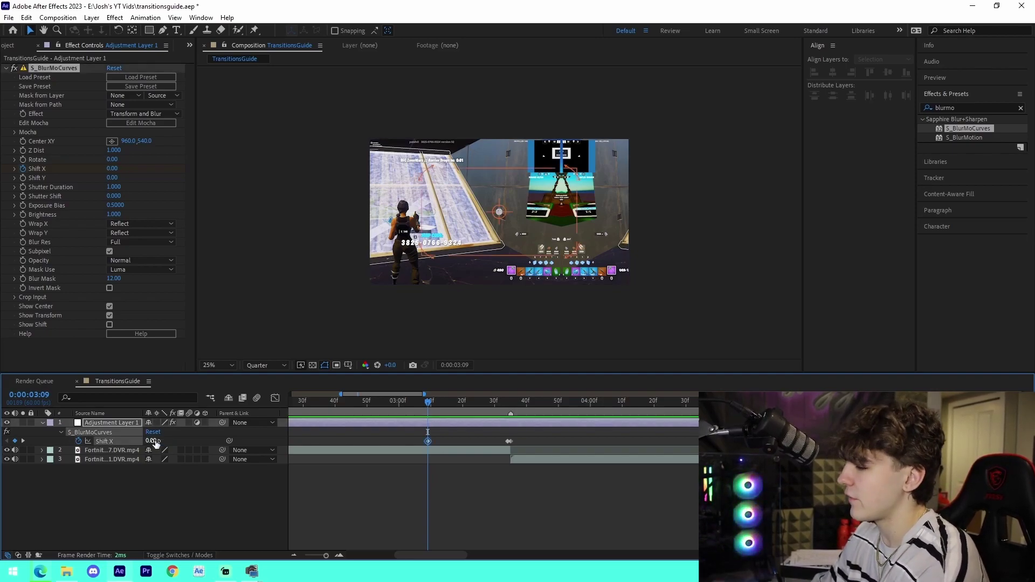
Play through the cut, then set the blur effect's Shift X to 0 at 0:00:04:00
key("Page_Down")
key("Page_Down")
key("Page_Down")
key("Page_Down")
left_click_drag(440, 400, 511, 413)
key("space")
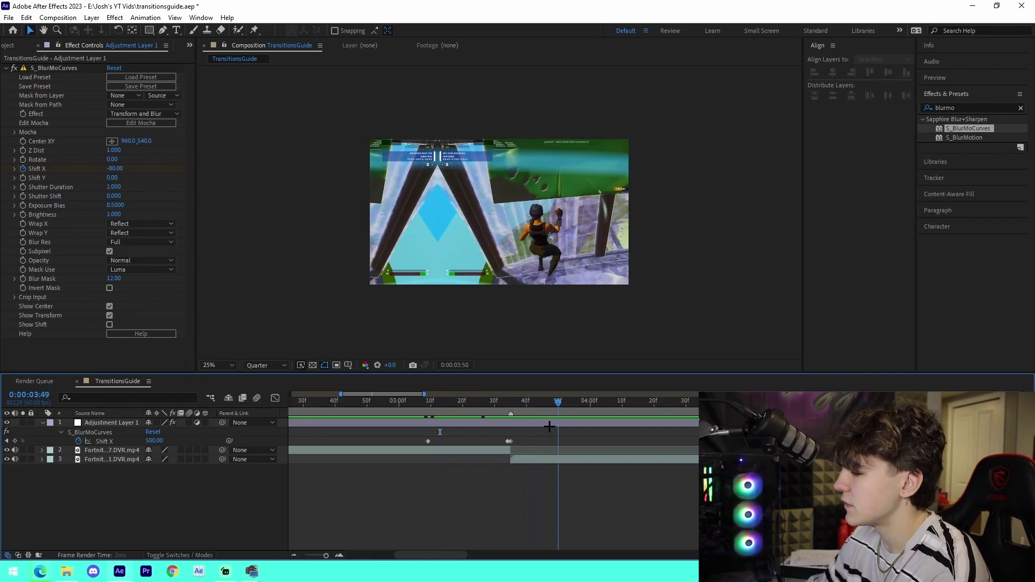
key("space")
left_click_drag(512, 430, 590, 429)
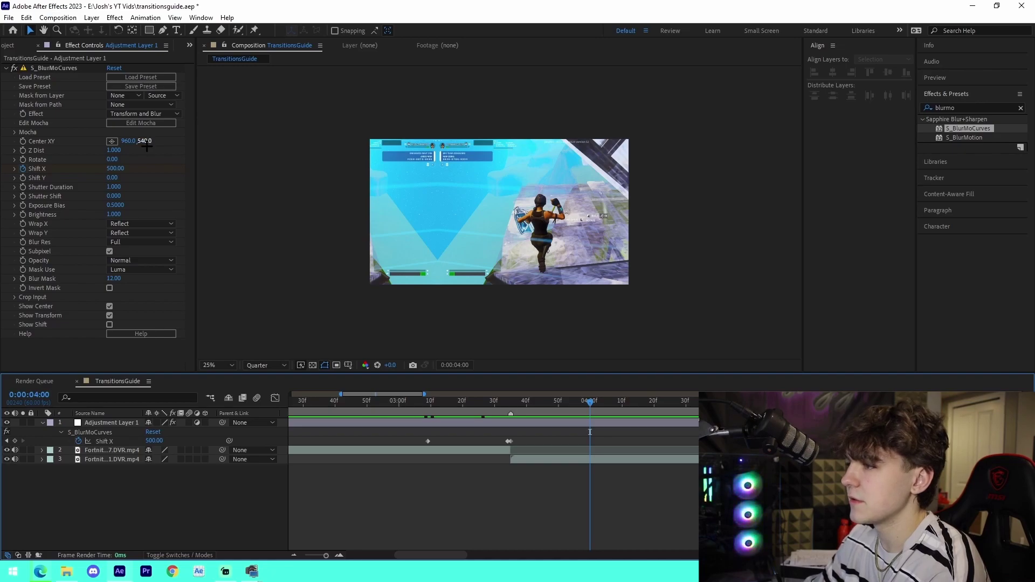
left_click(115, 168)
type("0")
key("Return")
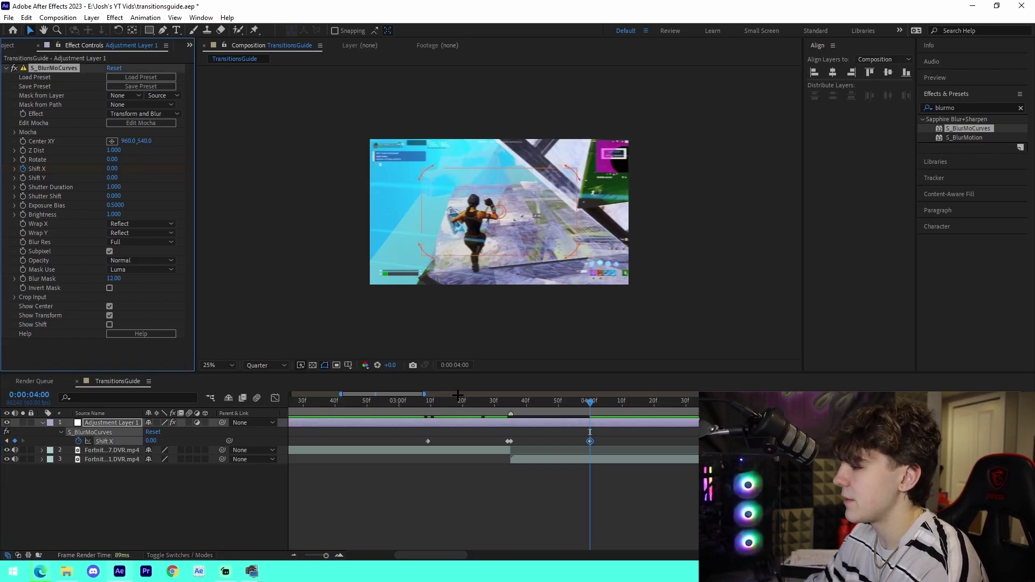
Preview the slide transition and apply Easy Ease to all Shift X keyframes
left_click(425, 401)
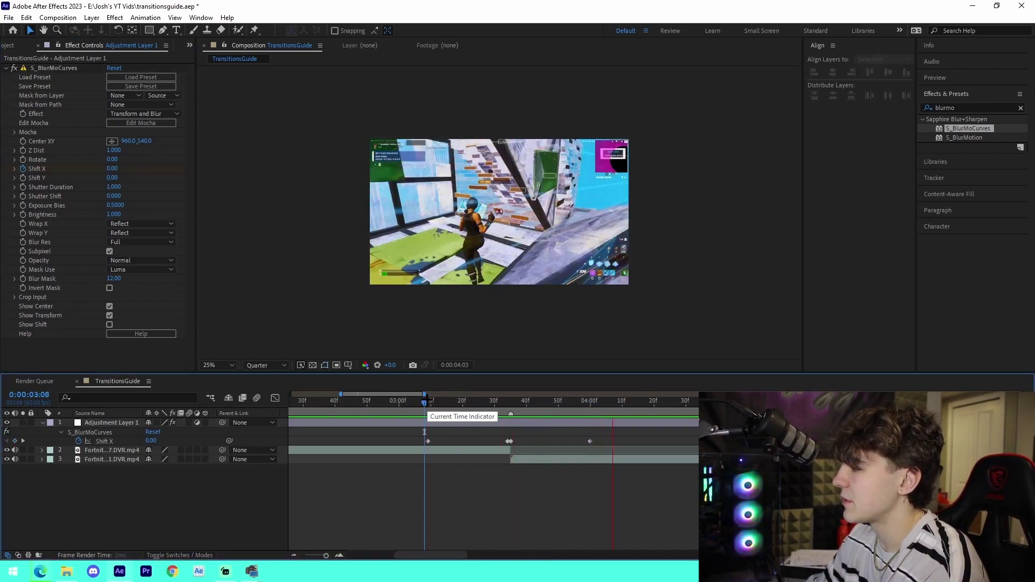
left_click_drag(424, 432, 610, 460)
key("space")
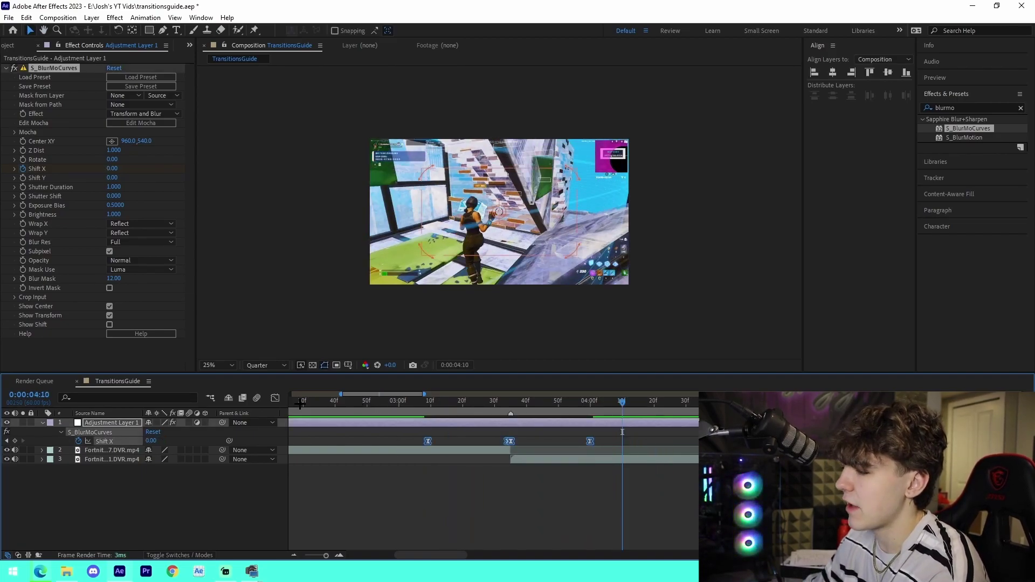
Reshape the Shift X curve in the Graph Editor so it steepens sharply on both sides of the cut
key("shift+F3")
left_click(429, 478)
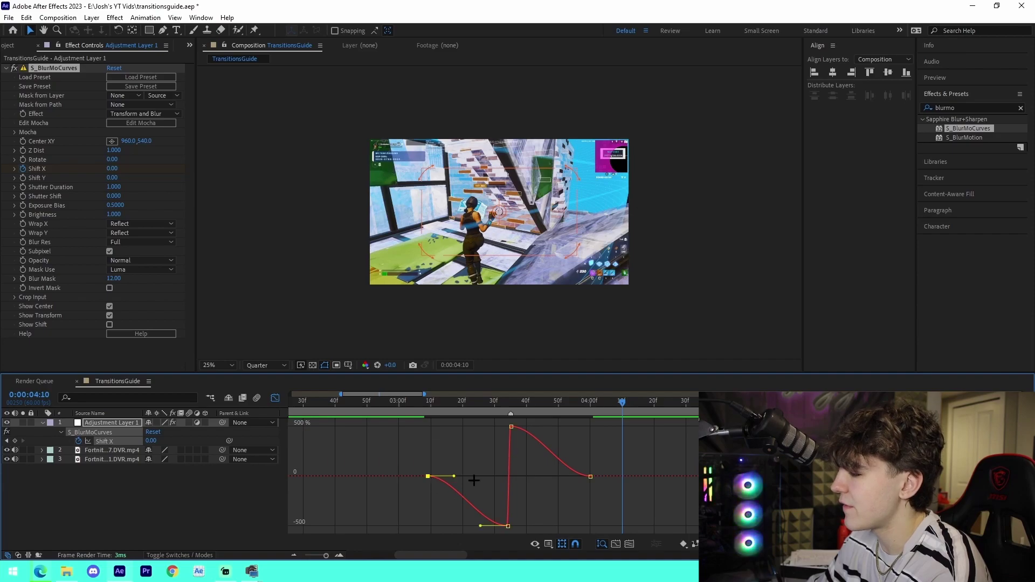
left_click_drag(471, 479, 485, 478)
left_click_drag(481, 525, 504, 480)
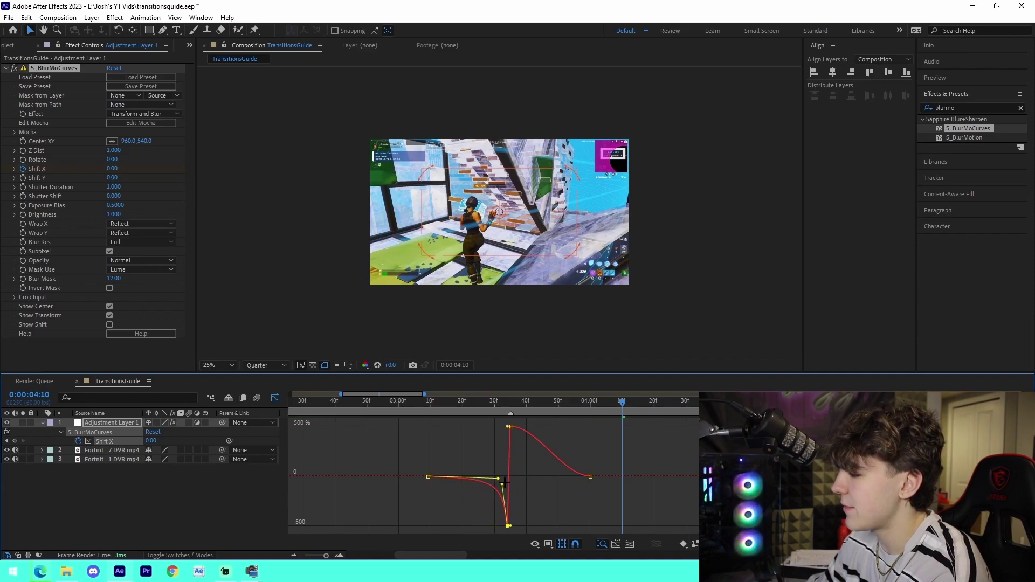
left_click(511, 426)
left_click_drag(538, 426, 517, 478)
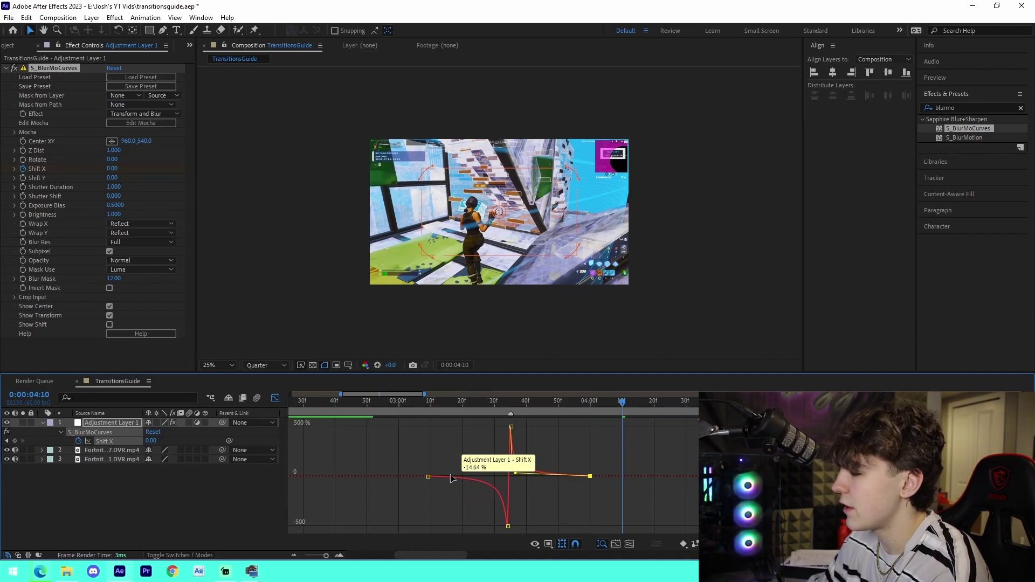
Refine the incoming easing handle of the -500 Shift X keyframe and preview the slide transition
left_click(425, 409)
key("space")
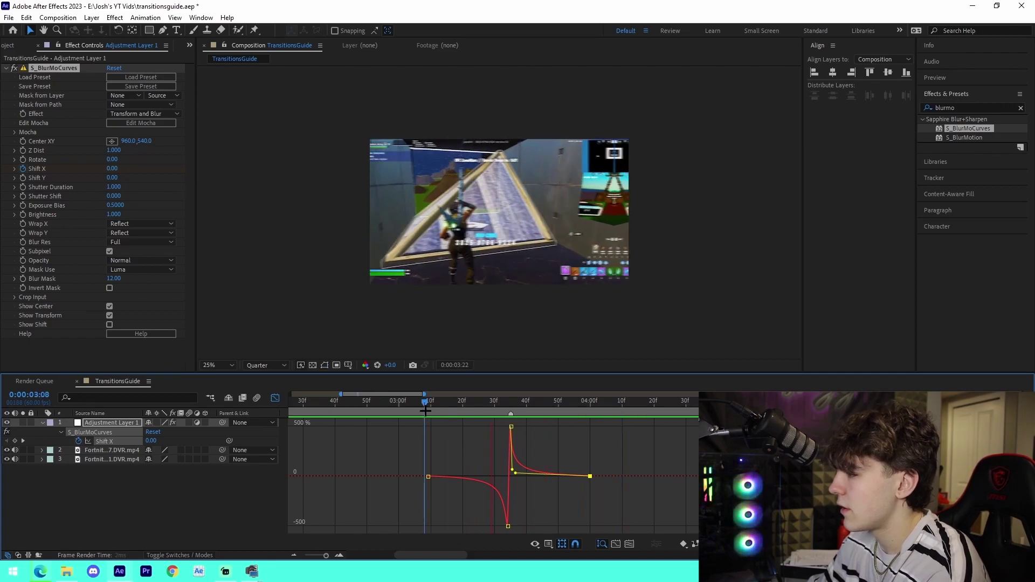
key("space")
mouse_move(516, 477)
left_mouse_down()
mouse_move(545, 479)
mouse_move(510, 462)
mouse_move(506, 489)
left_mouse_up()
left_click(508, 526)
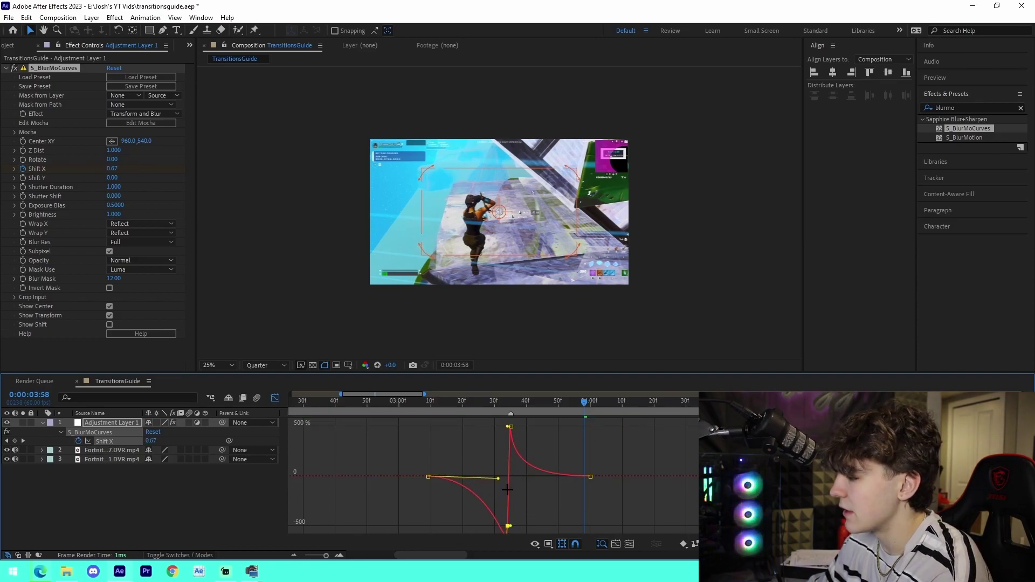
left_click_drag(428, 410, 434, 414)
key("space")
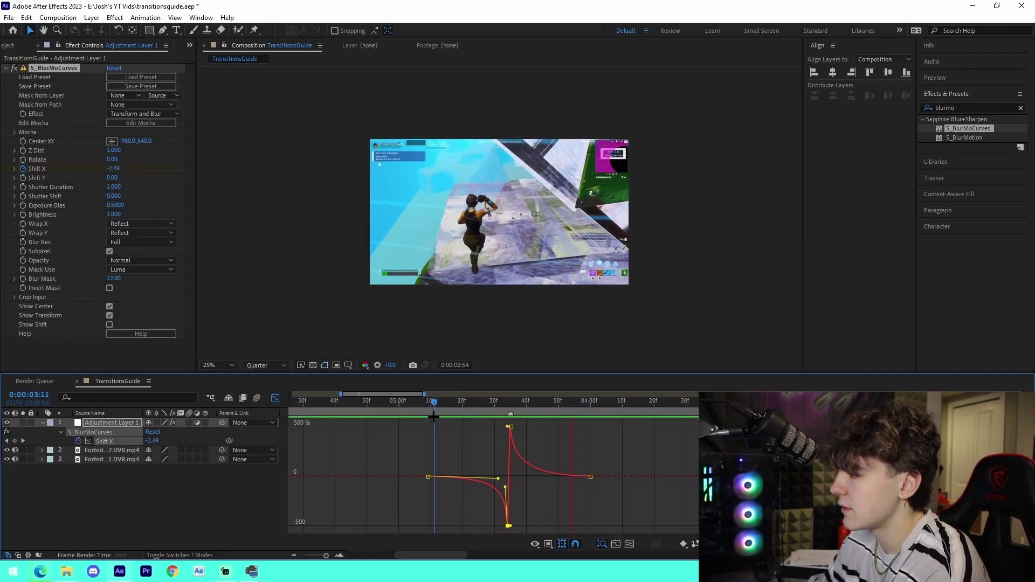
key("space")
Save the project and leave the Graph Editor
key("ctrl+s")
left_click(275, 397)
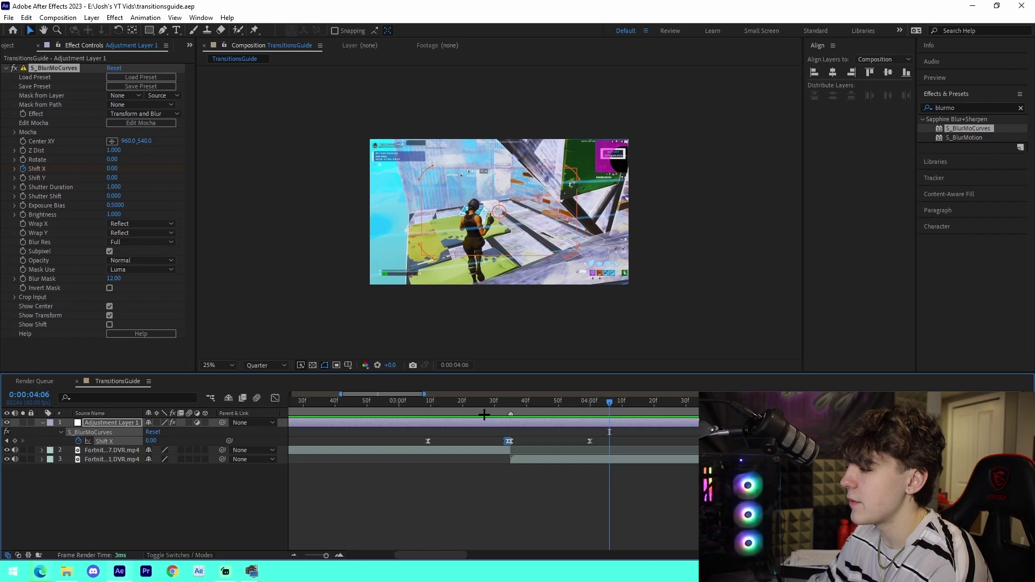
left_click(483, 415)
left_click(527, 459)
left_click(524, 494)
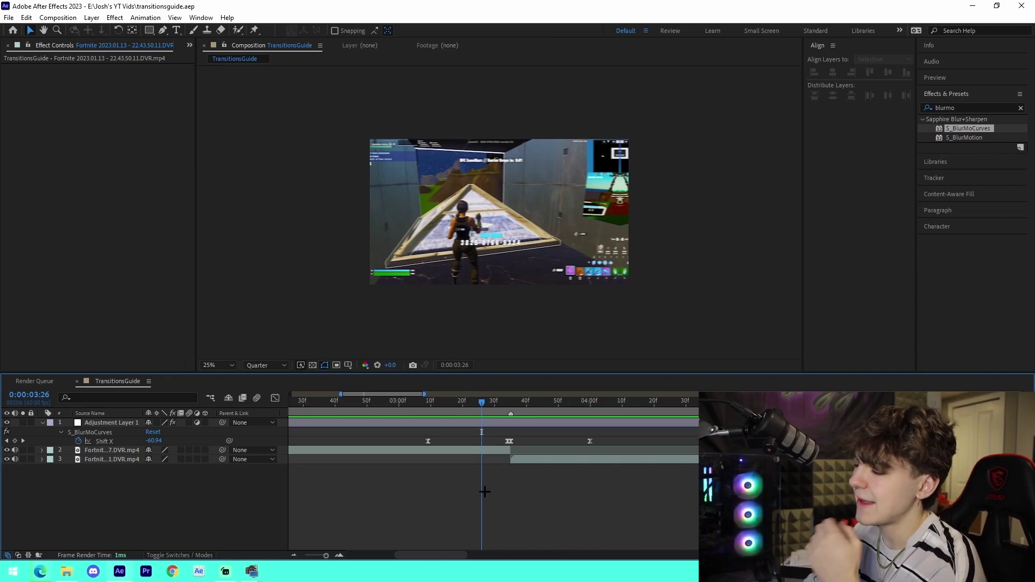
Go to the adjustment layer's first Shift X keyframe at 0:00:03:09 and remove all Shift X keyframes
left_click(459, 405)
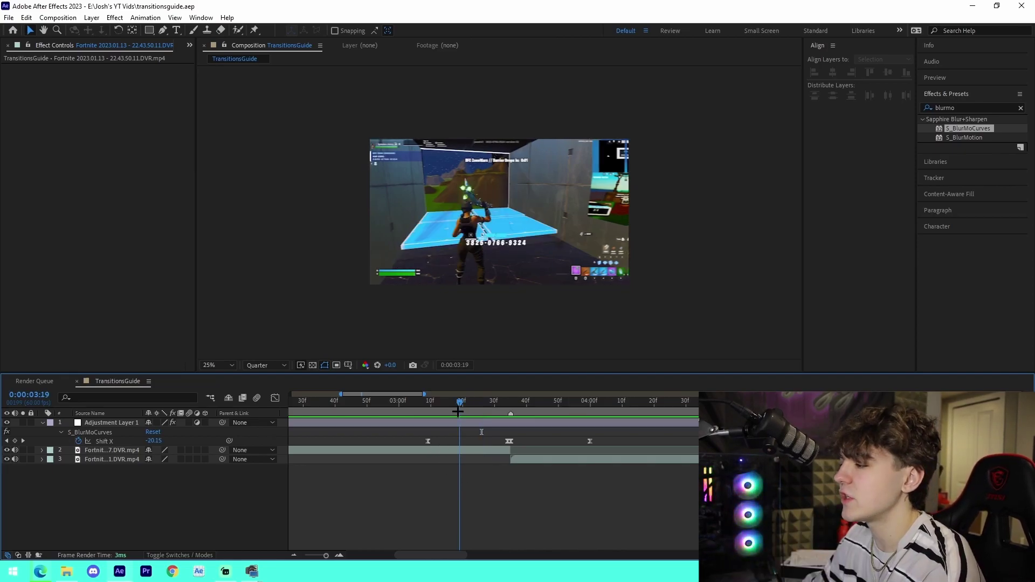
left_click(458, 422)
key("j")
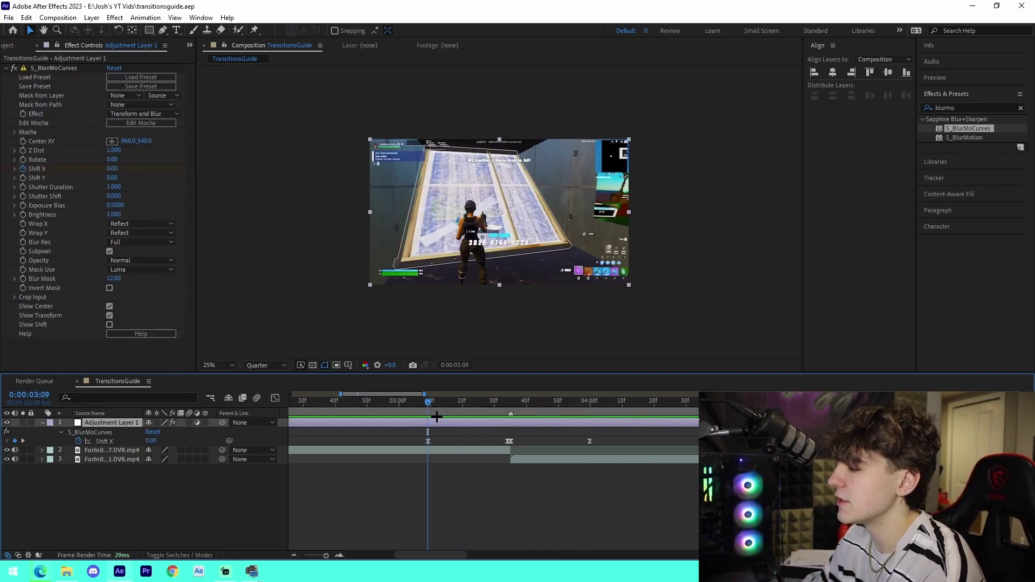
left_click(23, 168)
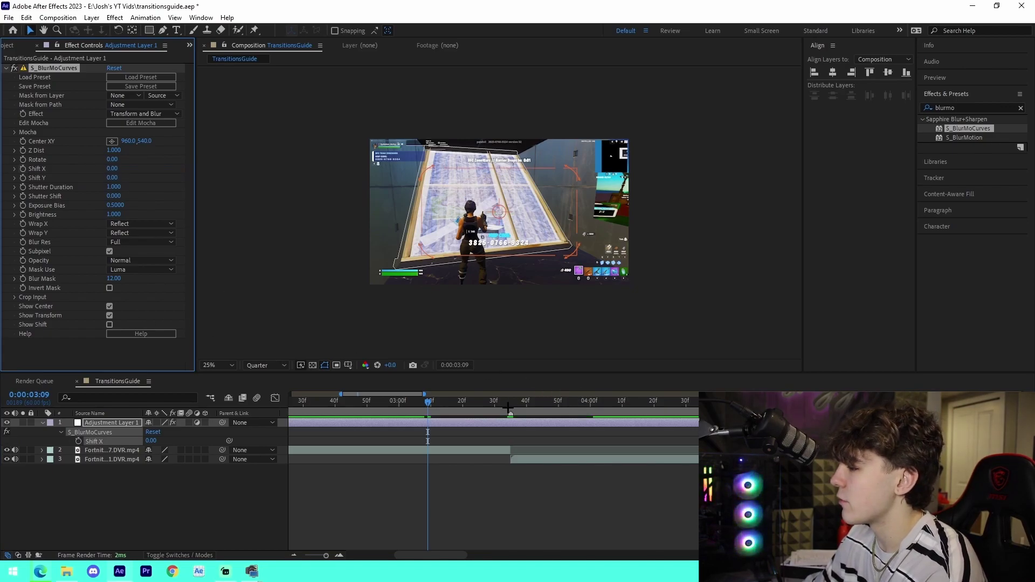
Keyframe the blur effect's Rotate at 90 on 0:00:03:35 and at -90 one frame earlier
left_click(508, 408)
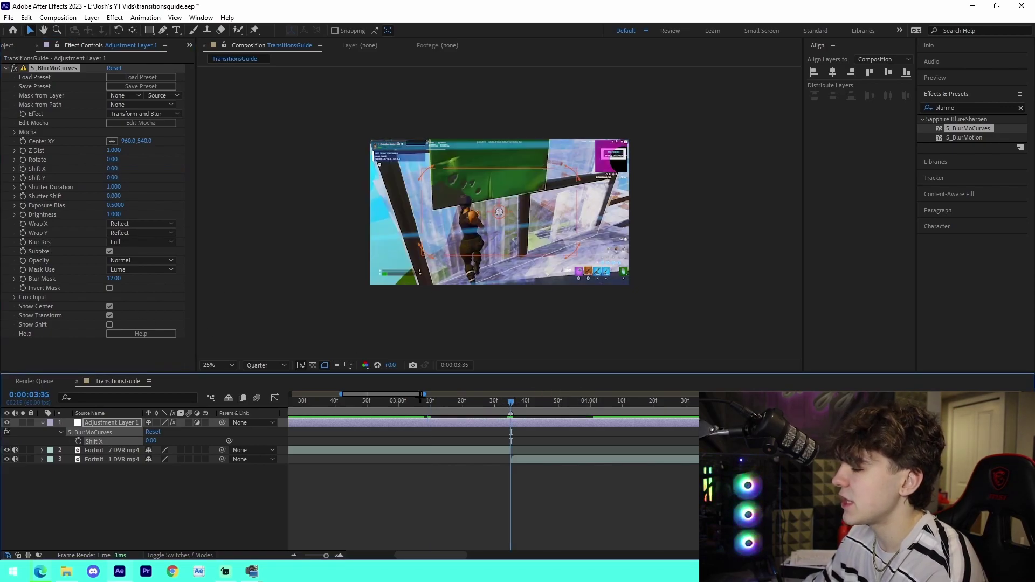
left_click(21, 159)
type("90")
key("Return")
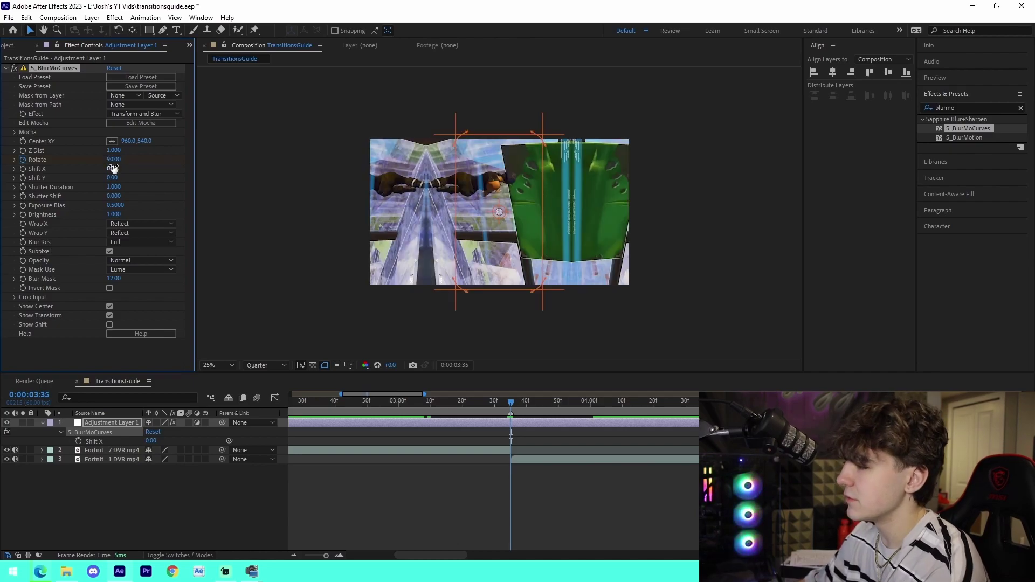
key("Page_Up")
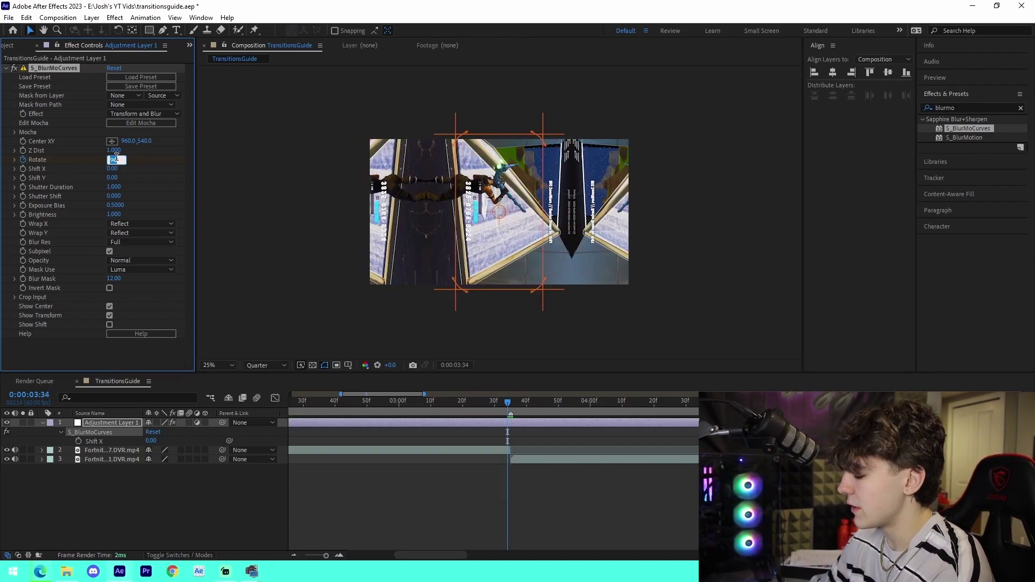
key("Return")
left_click(519, 543)
Go back 25 frames to 0:00:03:09 and set the blur effect's Rotate to 0 there
key("Page_Up")
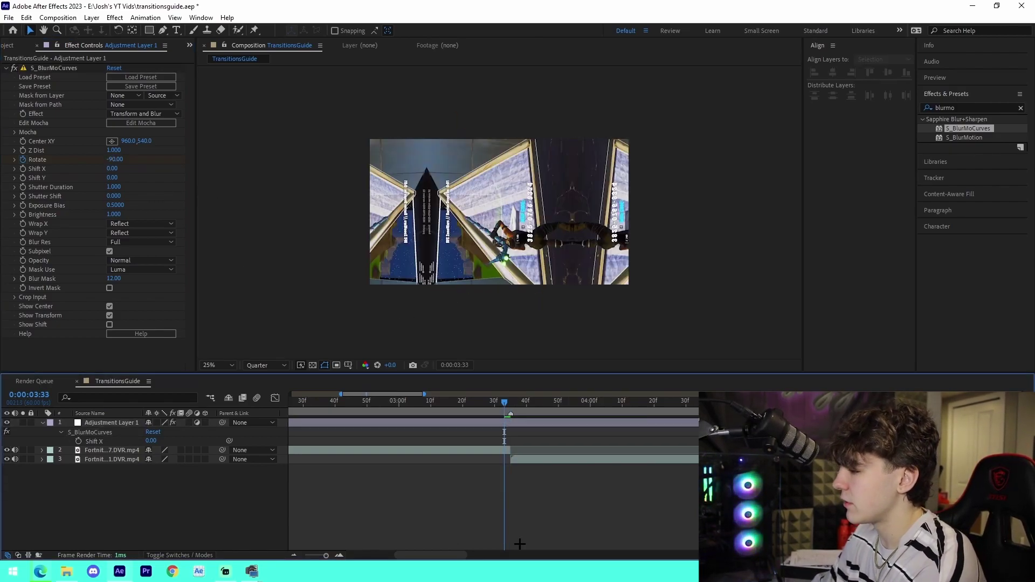
key("Page_Up")
key("Page_Up")
key("Page_Up")
key("Page_Up")
key("Page_Up")
key("Page_Up")
key("Page_Up")
key("Page_Up")
key("Page_Up")
key("Page_Up")
key("Page_Up")
key("Page_Up")
key("Page_Up")
key("Page_Up")
key("Page_Up")
key("Page_Up")
key("Page_Up")
key("Page_Up")
key("Page_Up")
key("Page_Up")
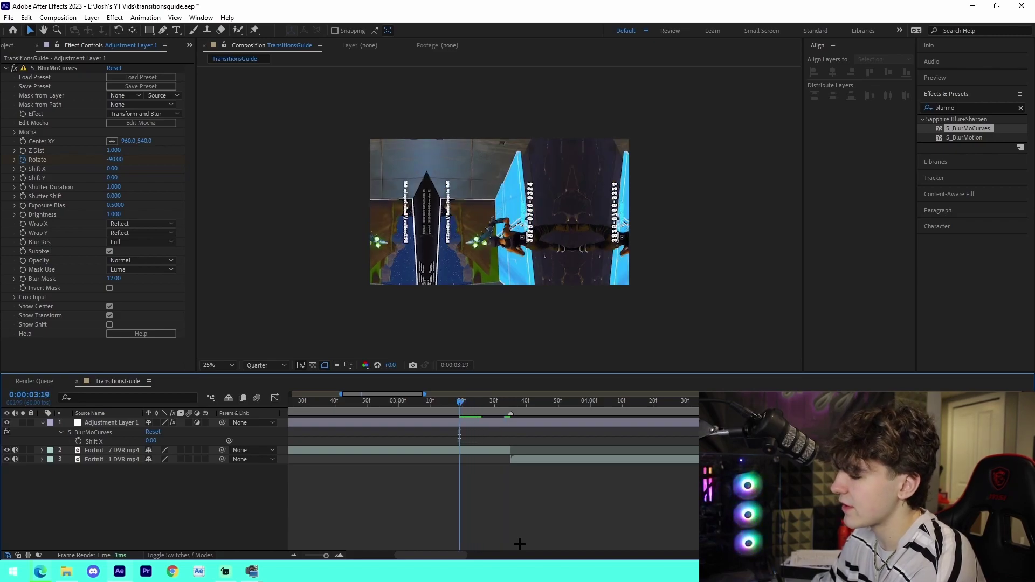
key("Page_Up")
key("Page_Up")
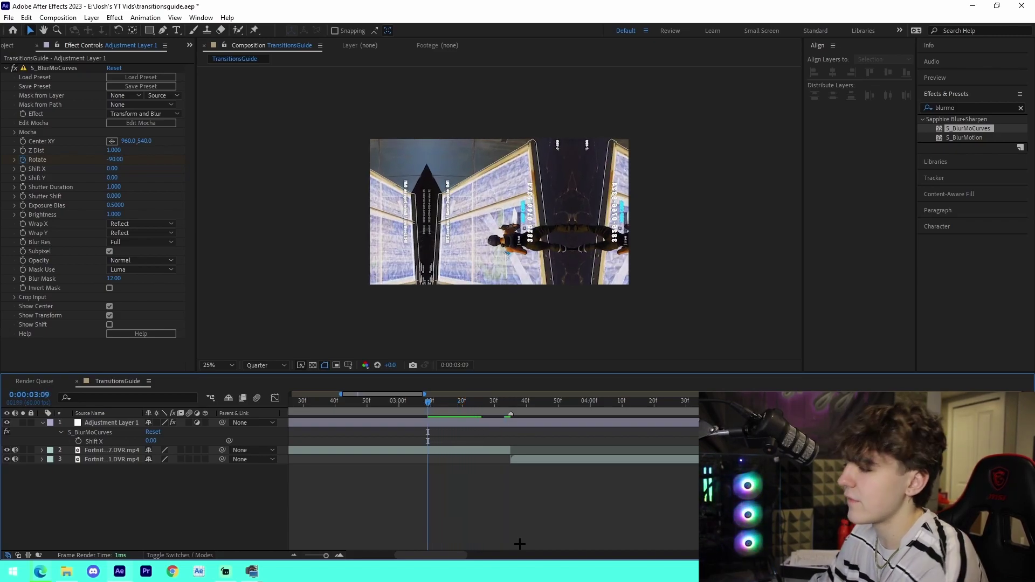
left_click(115, 159)
type("0")
key("Return")
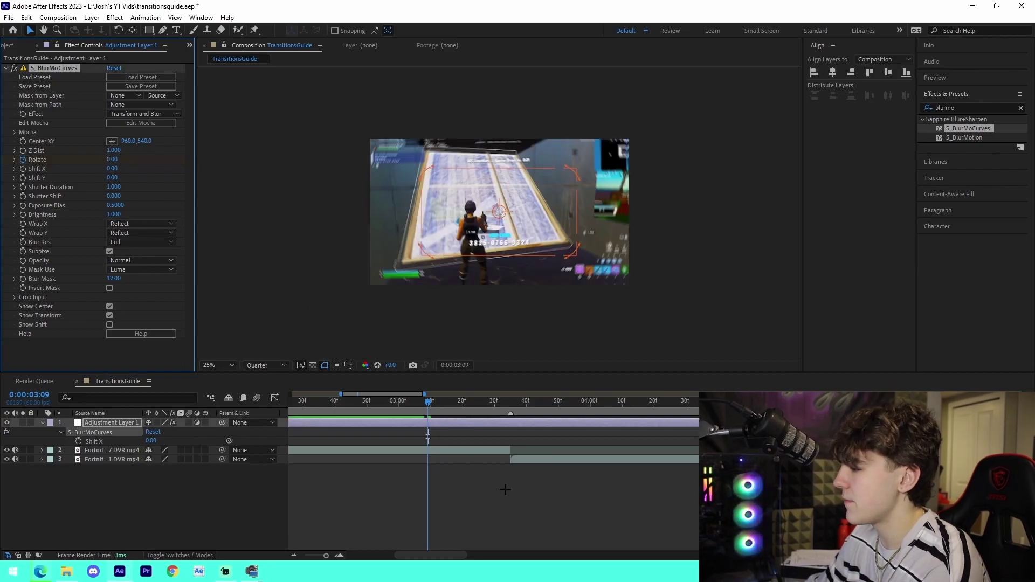
Move past the cut to 0:00:04:00 and set the blur effect's Rotate to 0
left_click(505, 490)
left_click(510, 402)
left_click_drag(515, 401, 593, 429)
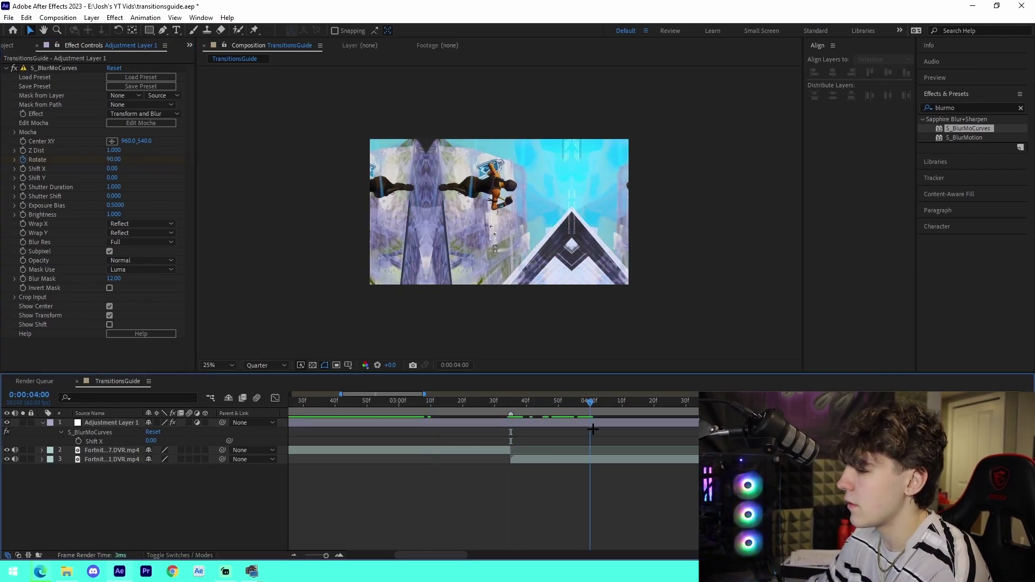
left_click(114, 159)
type("0")
key("Return")
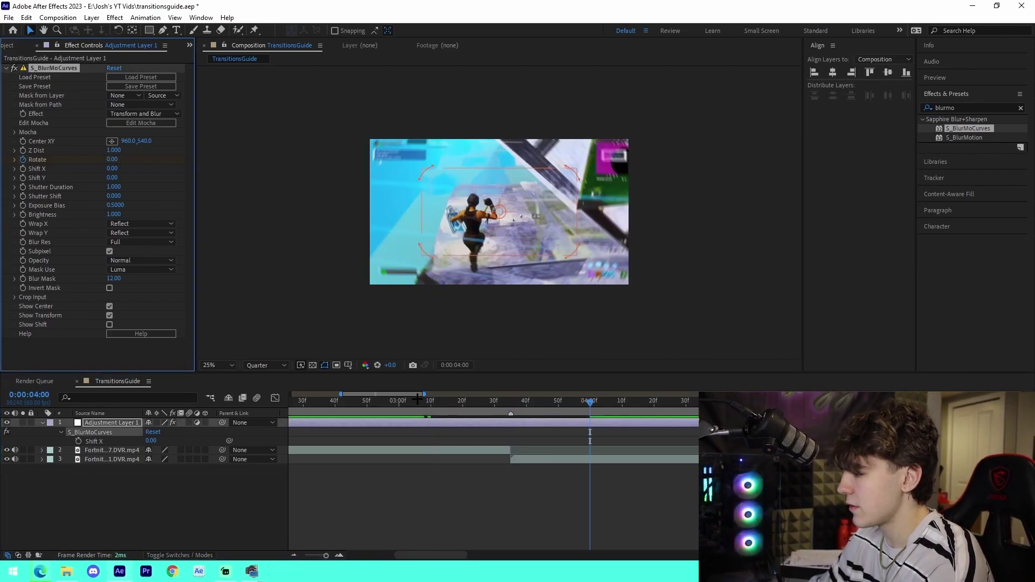
Preview the rotation transition and reveal the adjustment layer's Rotate keyframes in the timeline
key("space")
key("space")
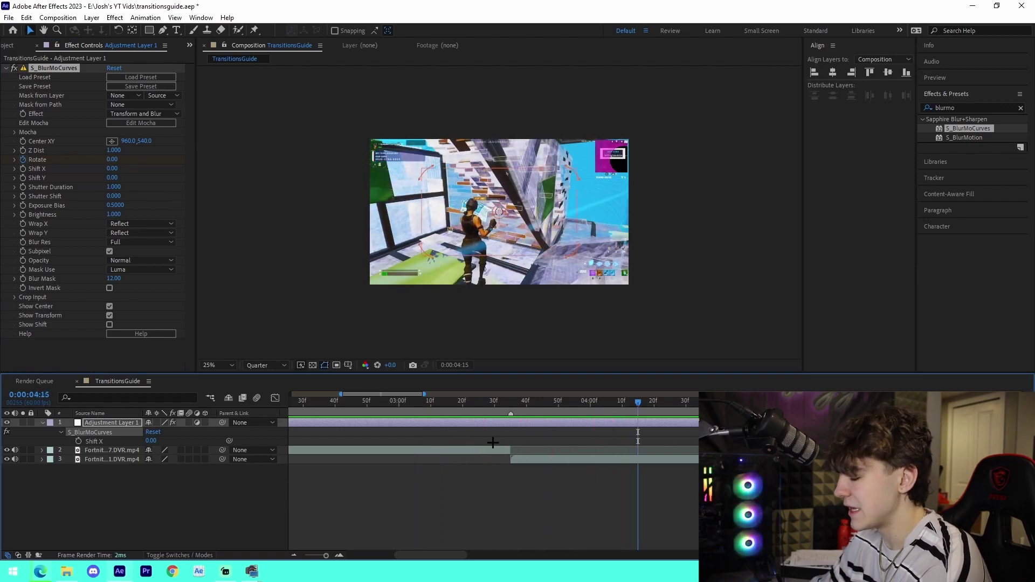
left_click(469, 475)
left_click(513, 459)
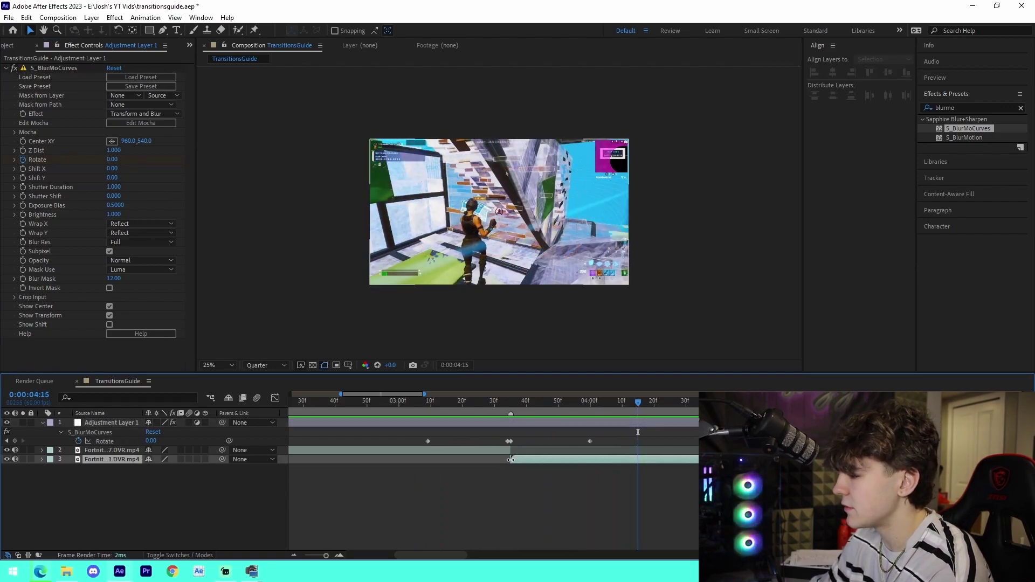
Go to the cut at 0:00:03:35 and apply Easy Ease to all four Rotate keyframes of the adjustment layer
left_click(479, 526)
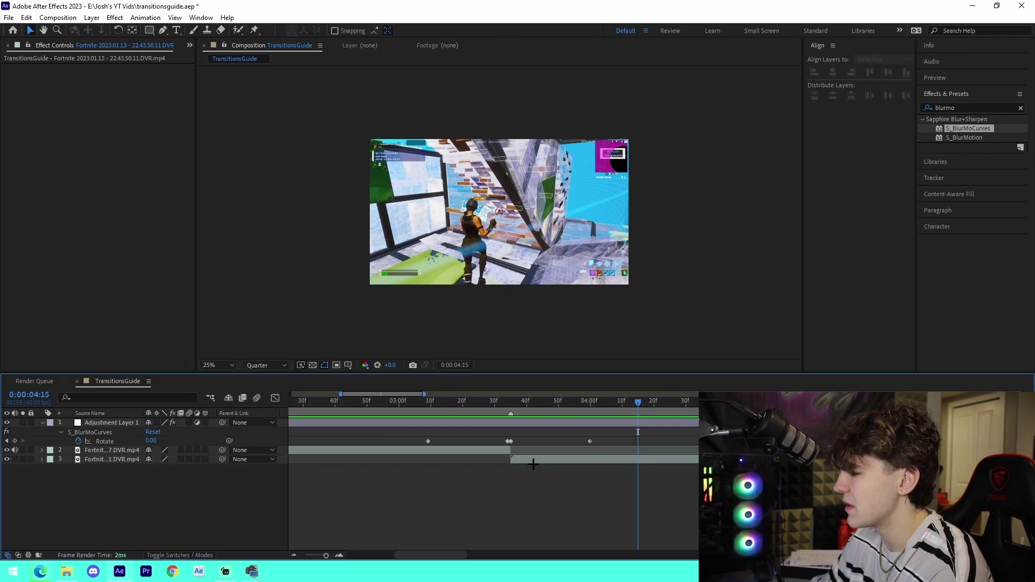
left_click(511, 402)
left_click_drag(386, 437, 657, 441)
key("F9")
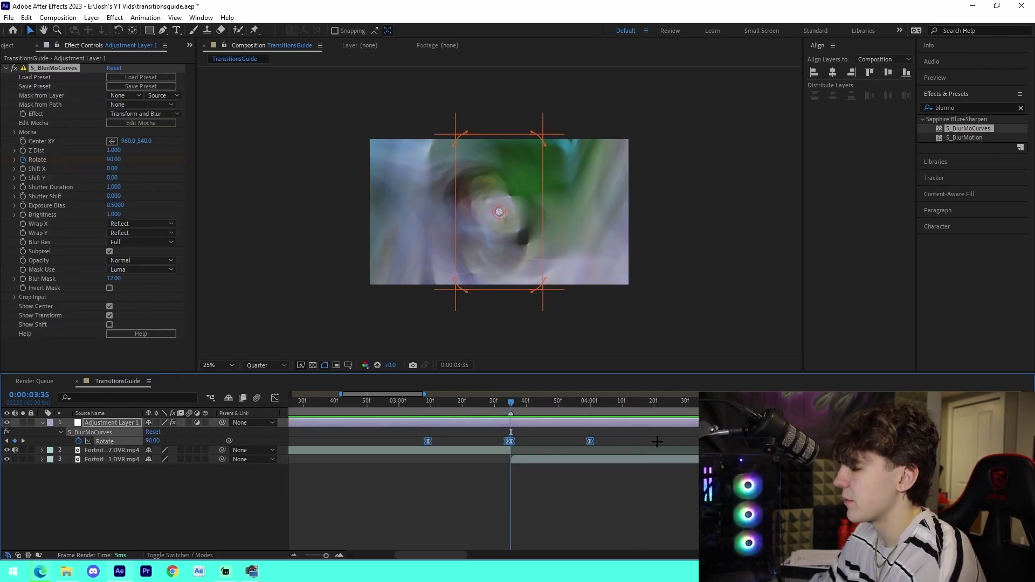
In the graph editor, pull the Rotate easing handles toward the cut so both halves of the curve steepen sharply at the middle keyframes
left_click(274, 398)
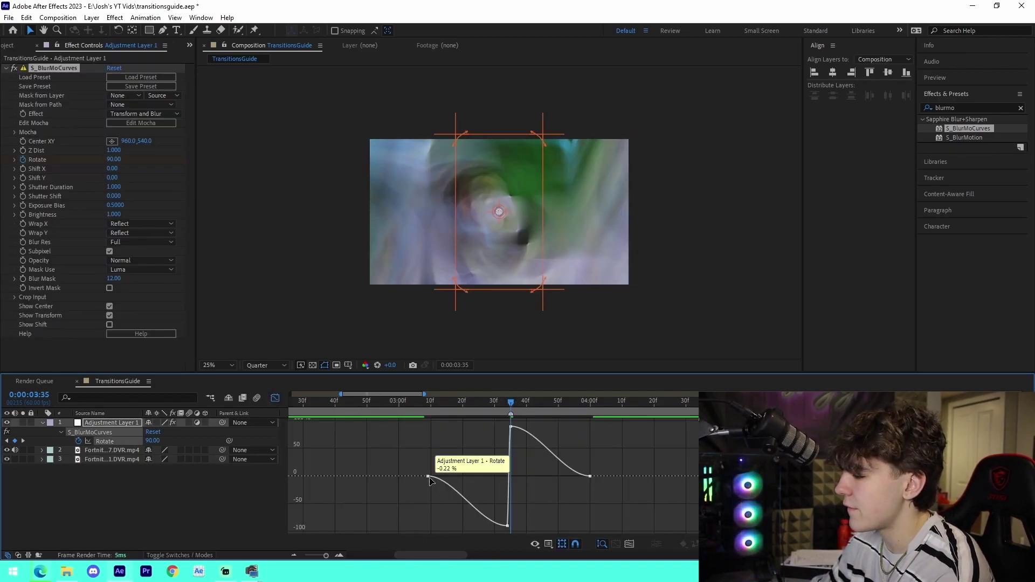
left_click_drag(454, 476, 501, 476)
left_click_drag(480, 526, 507, 477)
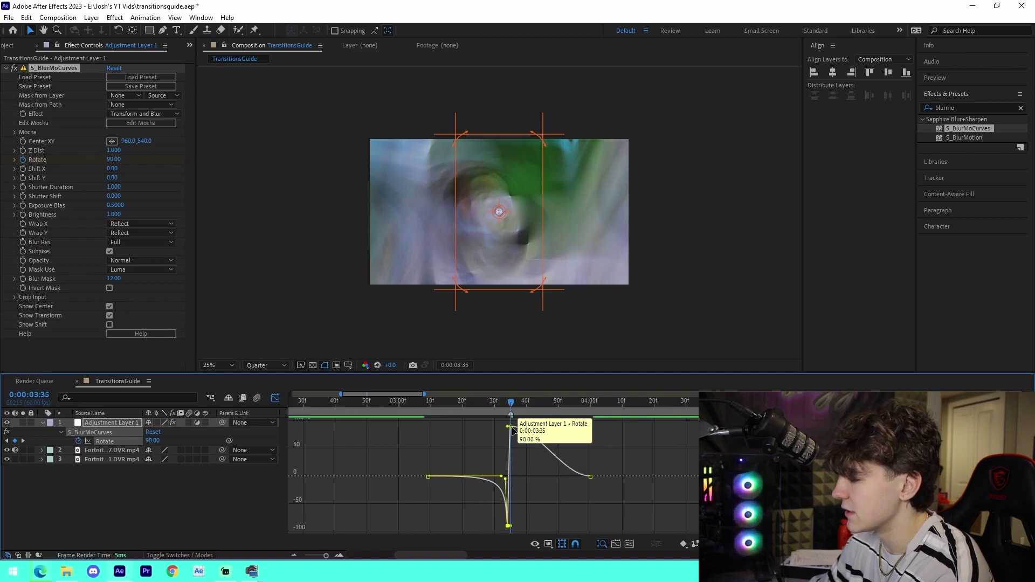
left_click(511, 427)
left_click_drag(537, 426, 514, 475)
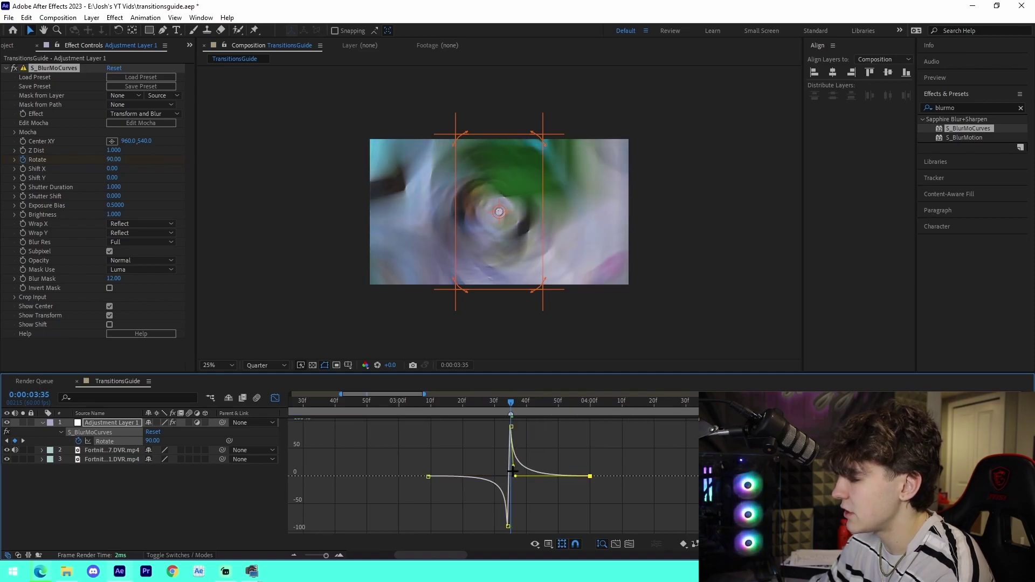
Preview the eased rotation transition from just before its first keyframe, around 0:00:03:08
left_click(389, 402)
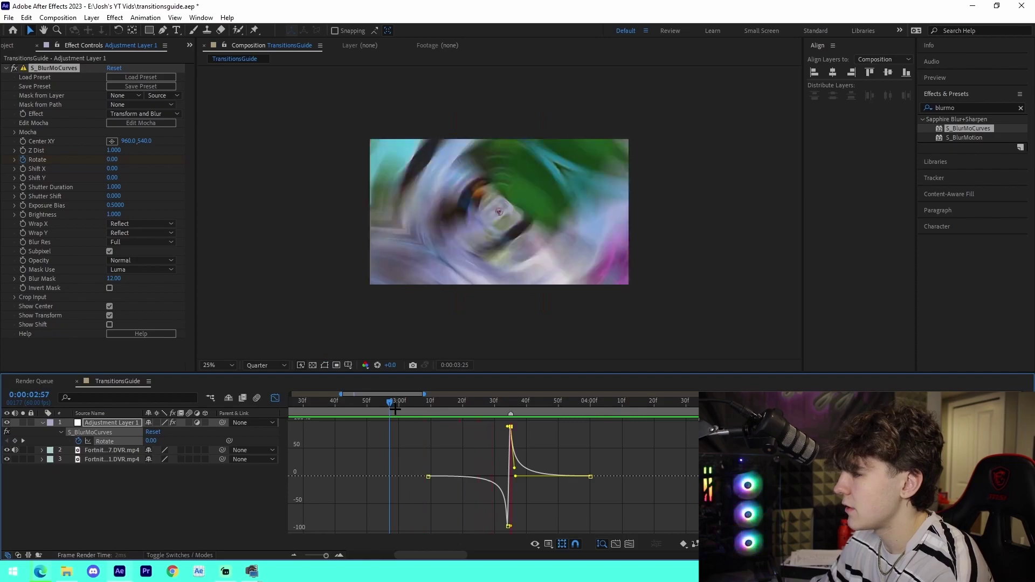
left_click(426, 407)
key("space")
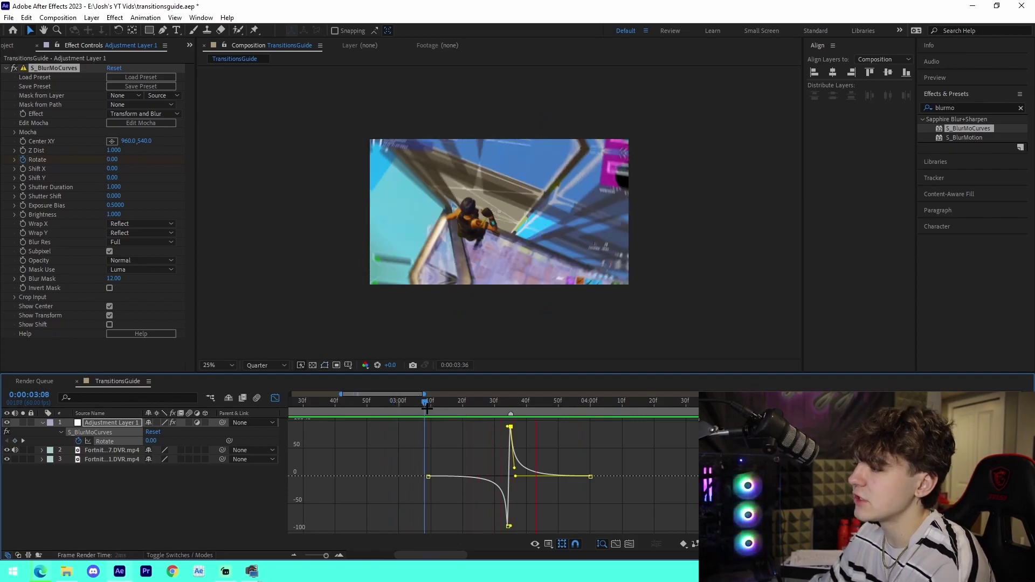
key("space")
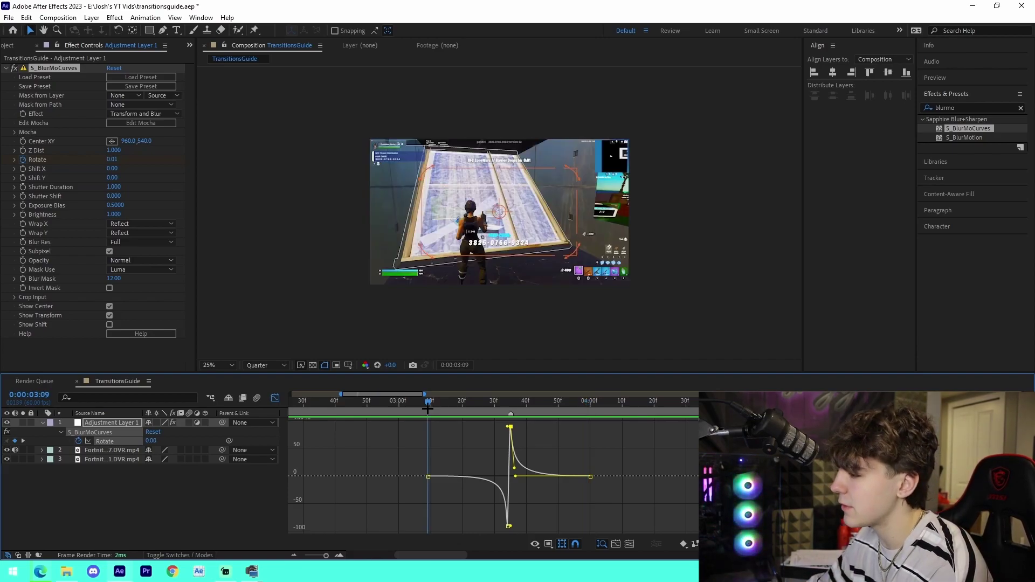
Return to the keyframe view and swap the two Rotate keyframes at the cut so that 90 comes before -90
left_click(275, 397)
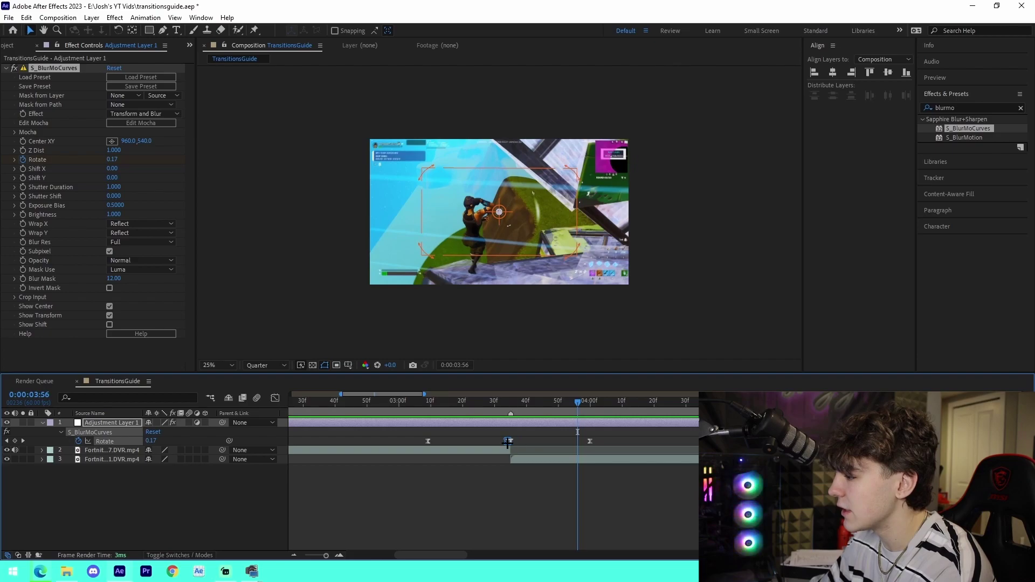
left_click_drag(513, 441, 526, 441)
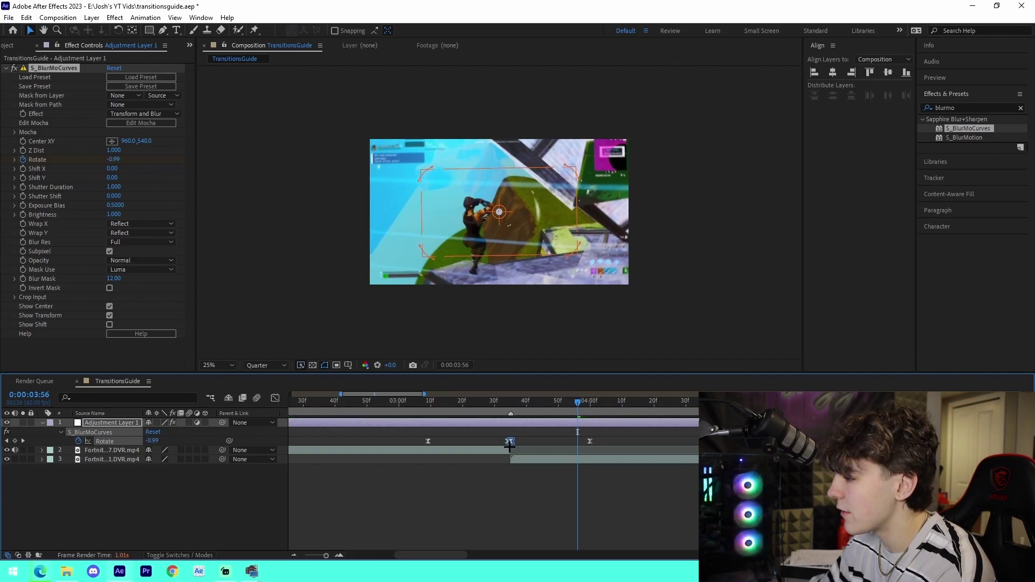
Reshape the swapped Rotate curve in the graph editor so the half before the cut steepens toward the middle keyframes
key("shift+F3")
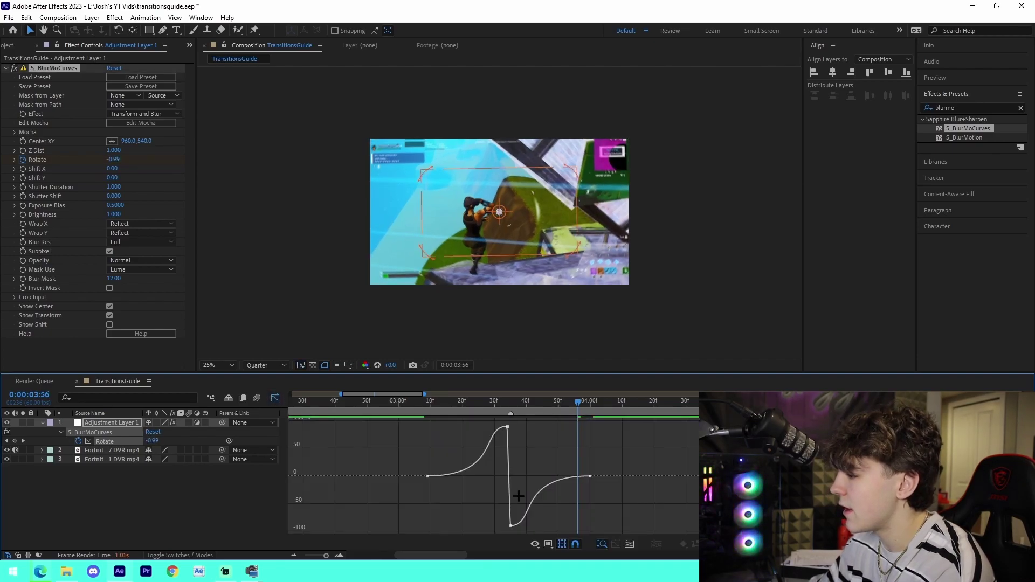
left_click(428, 474)
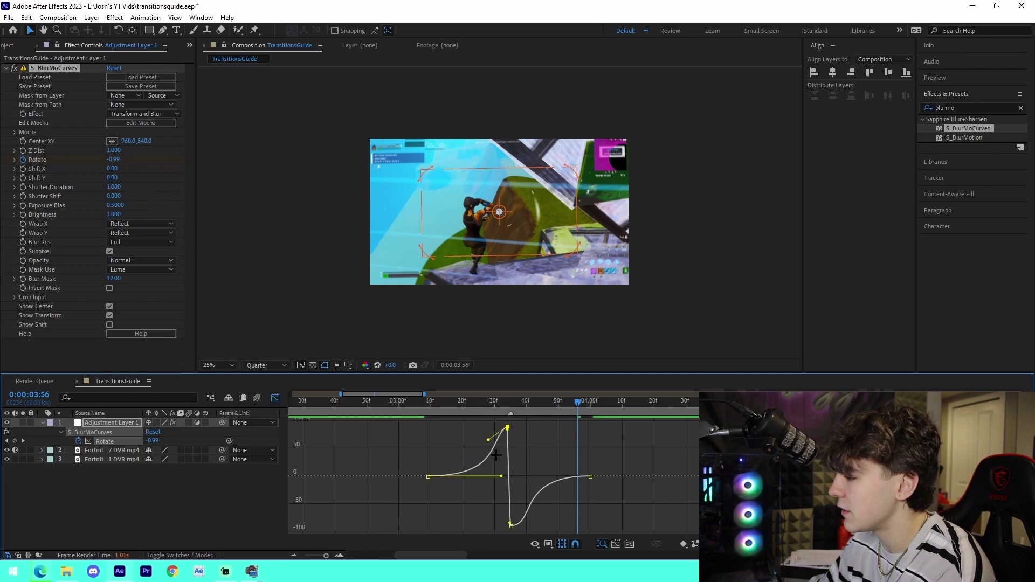